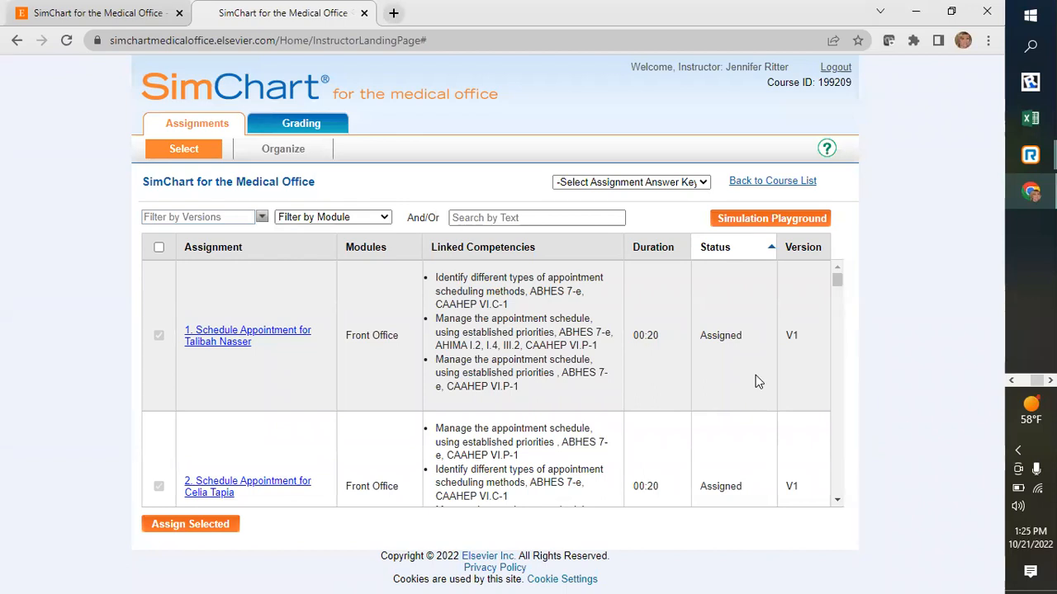
- Start the Simulation Playground by returning to the previous session with saved patient information
left_click(768, 221)
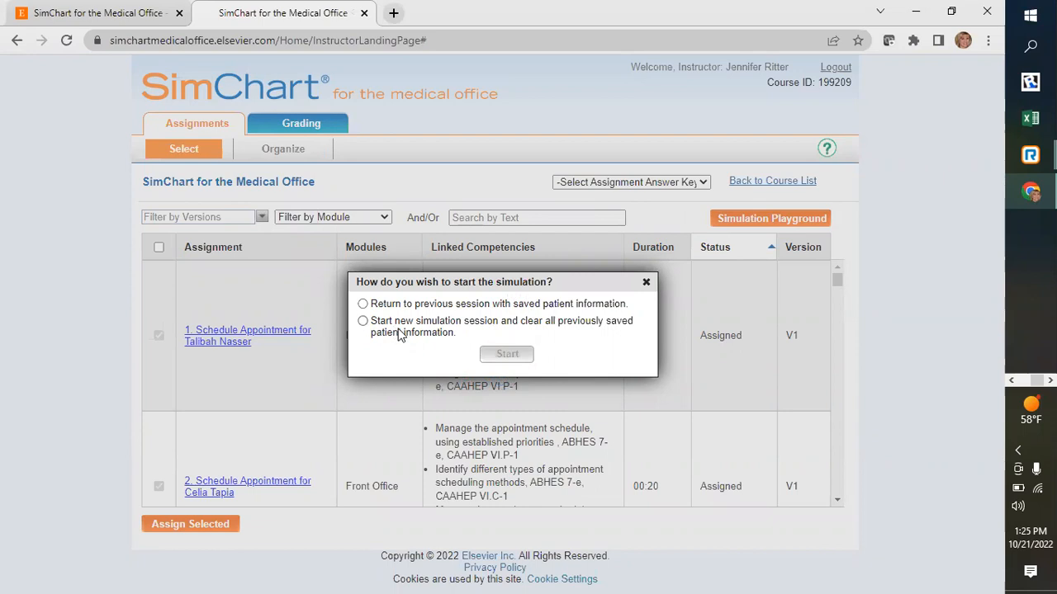
left_click(363, 304)
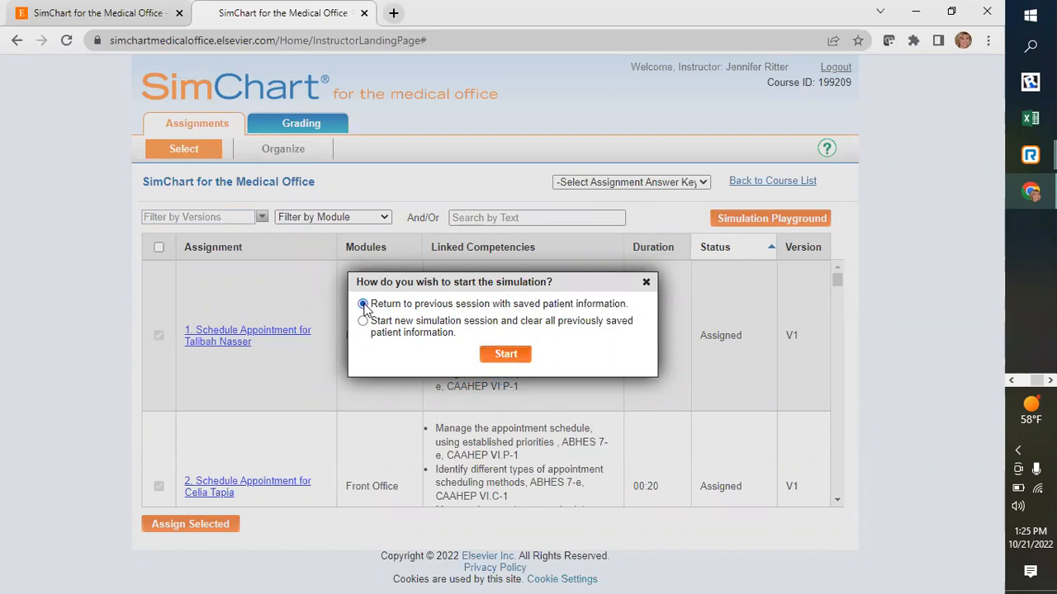
left_click(505, 355)
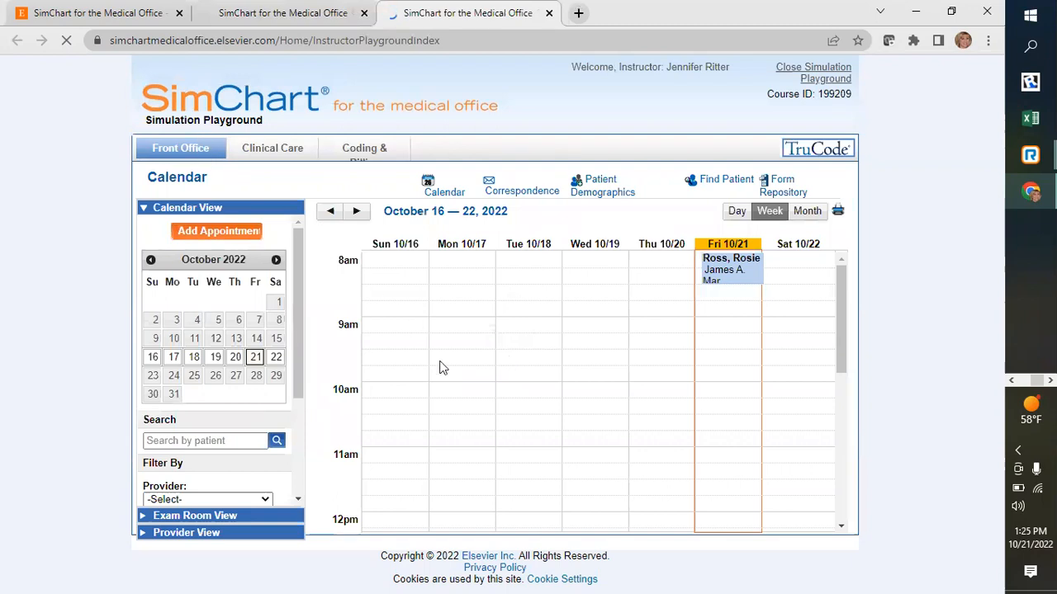
- Find the patient by last name in the Clinical Care patient search and open the matching chart
left_click(272, 153)
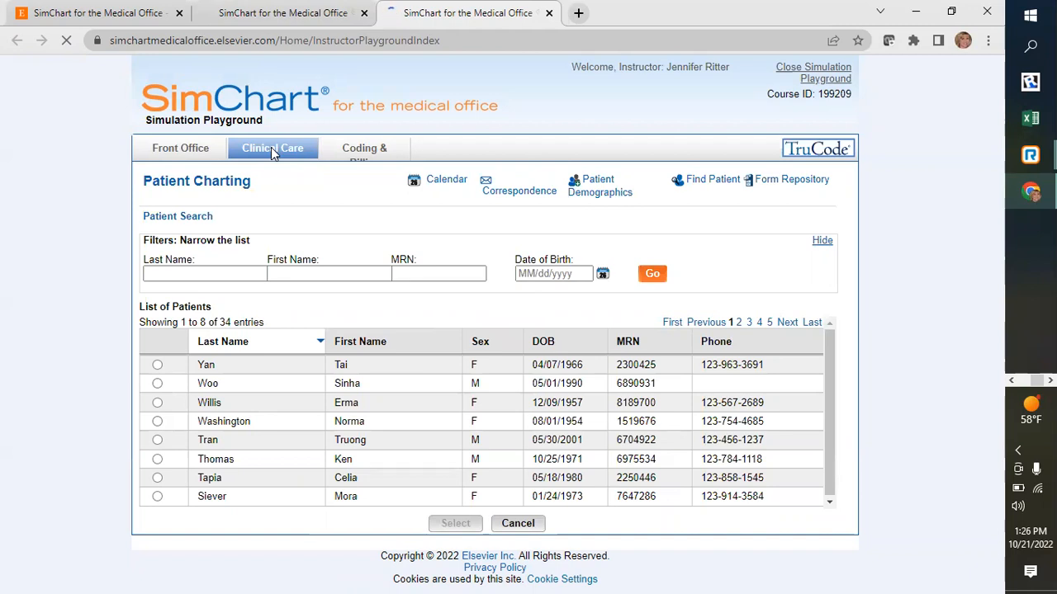
left_click(699, 185)
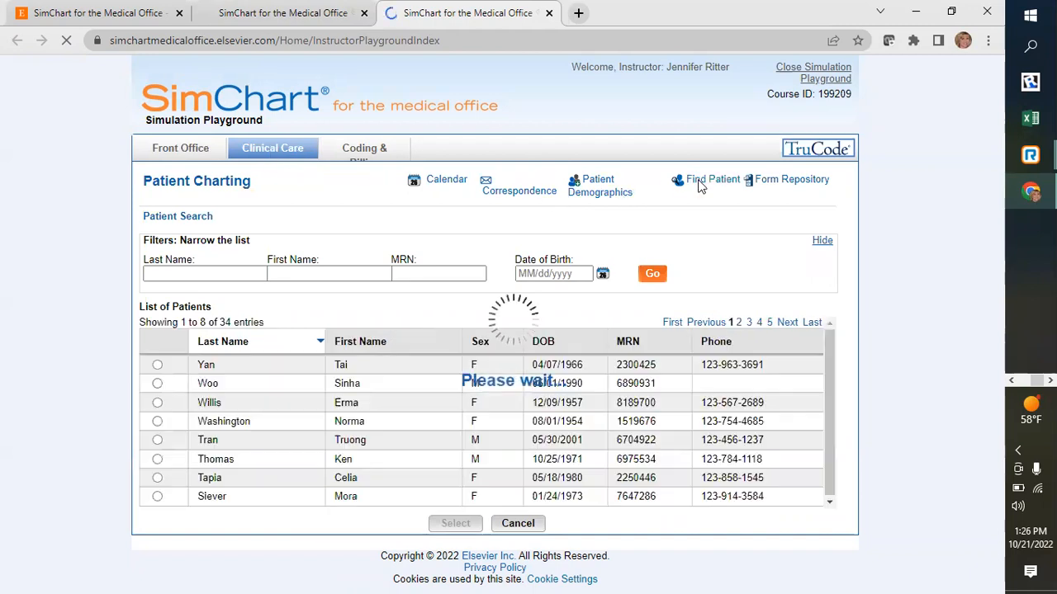
left_click(194, 272)
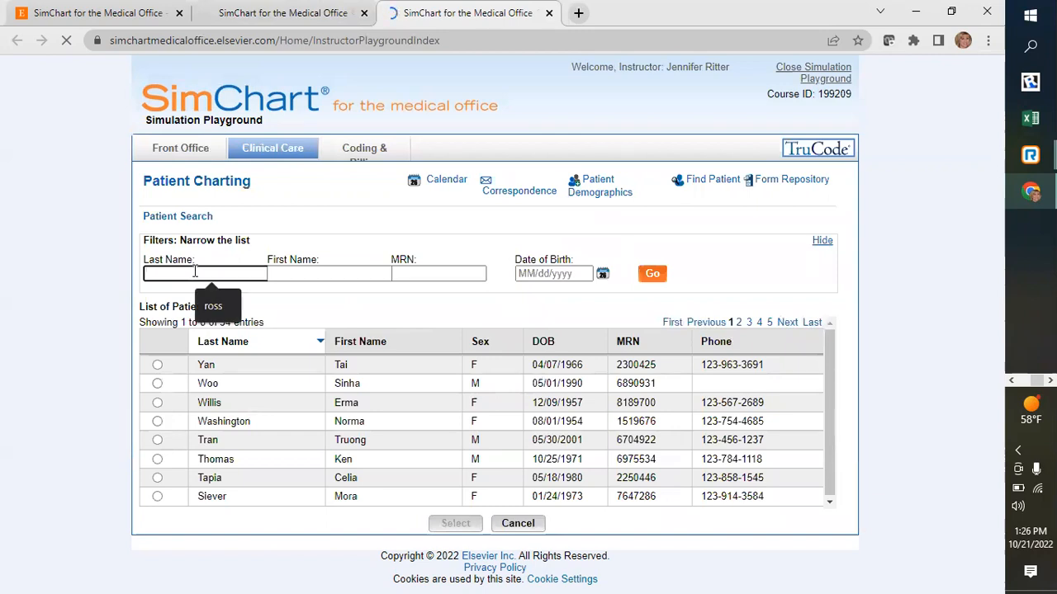
type("ross")
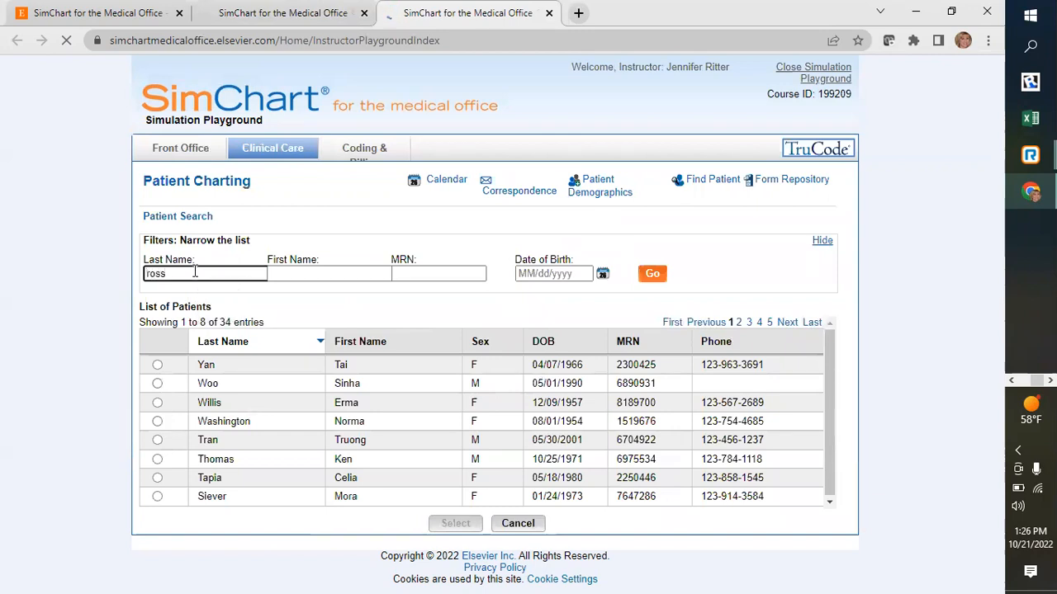
left_click(653, 276)
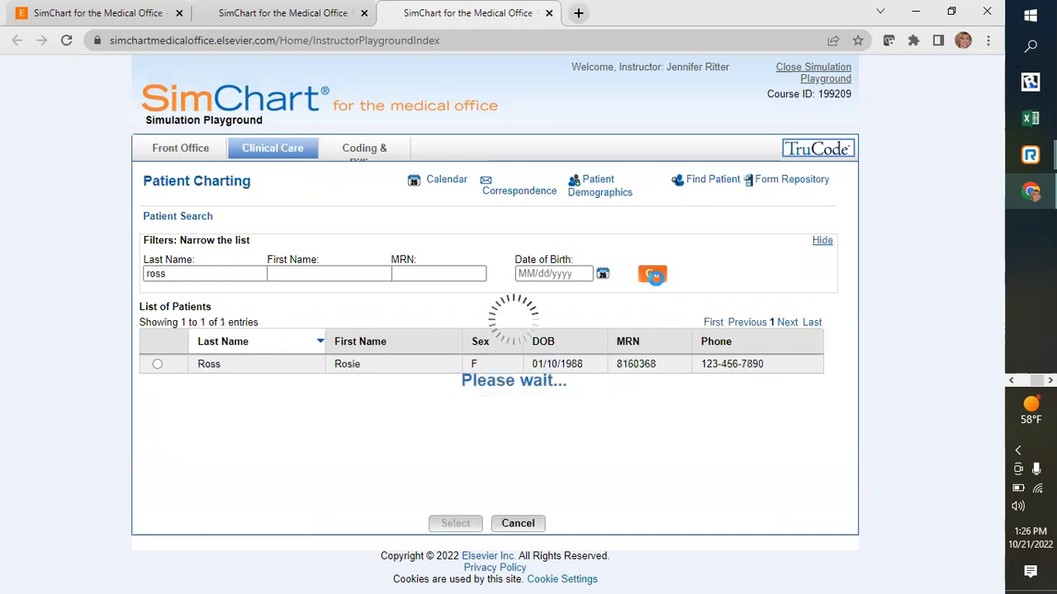
left_click(157, 365)
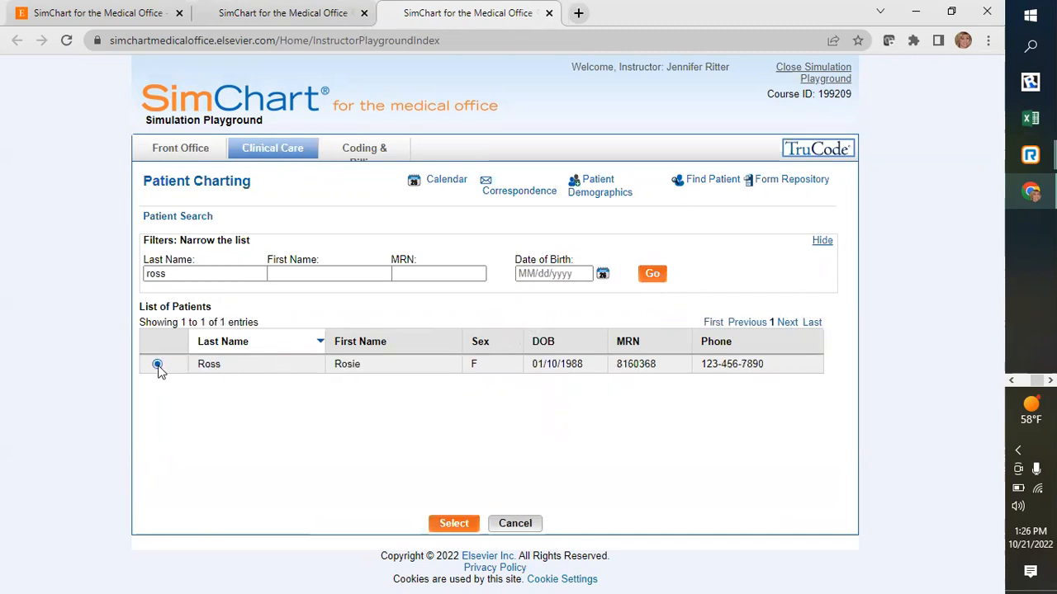
left_click(444, 524)
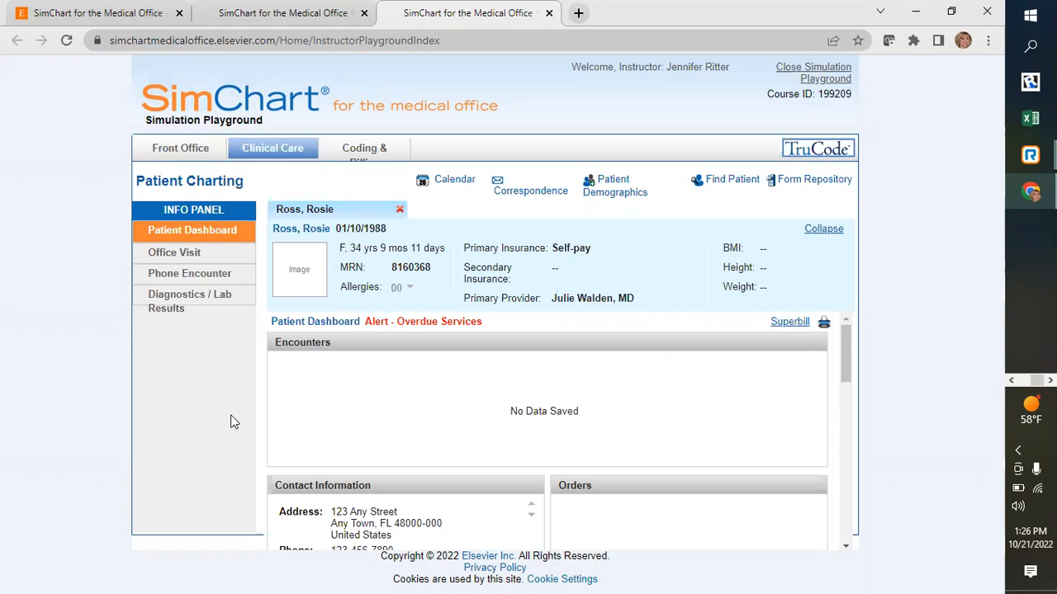
- Create a new office visit encounter with visit type Annual Exam and the patient's primary provider
left_click(191, 255)
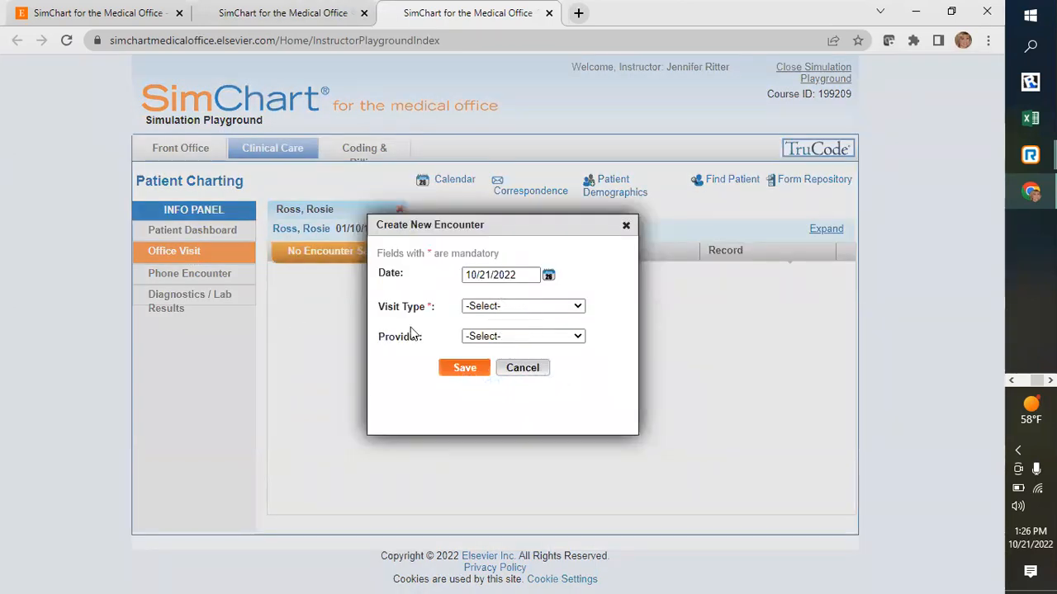
left_click(575, 308)
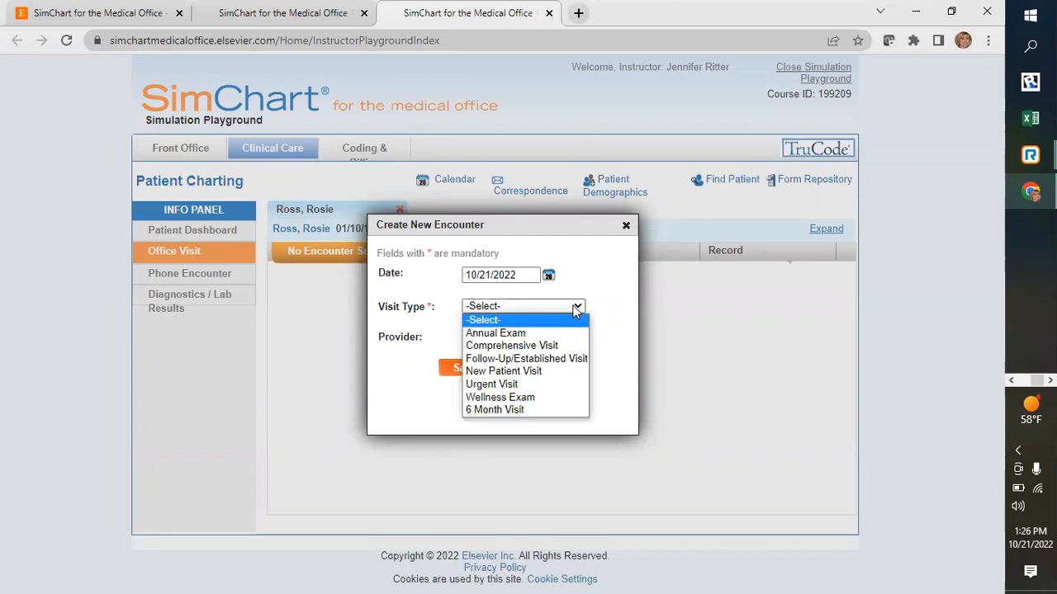
left_click(532, 333)
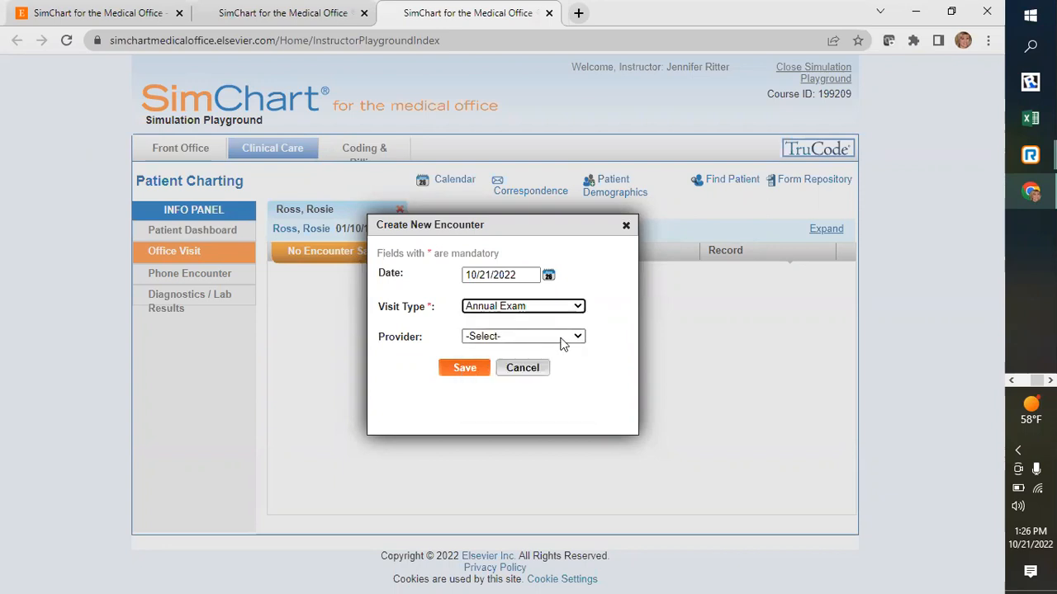
left_click(563, 338)
left_click(558, 364)
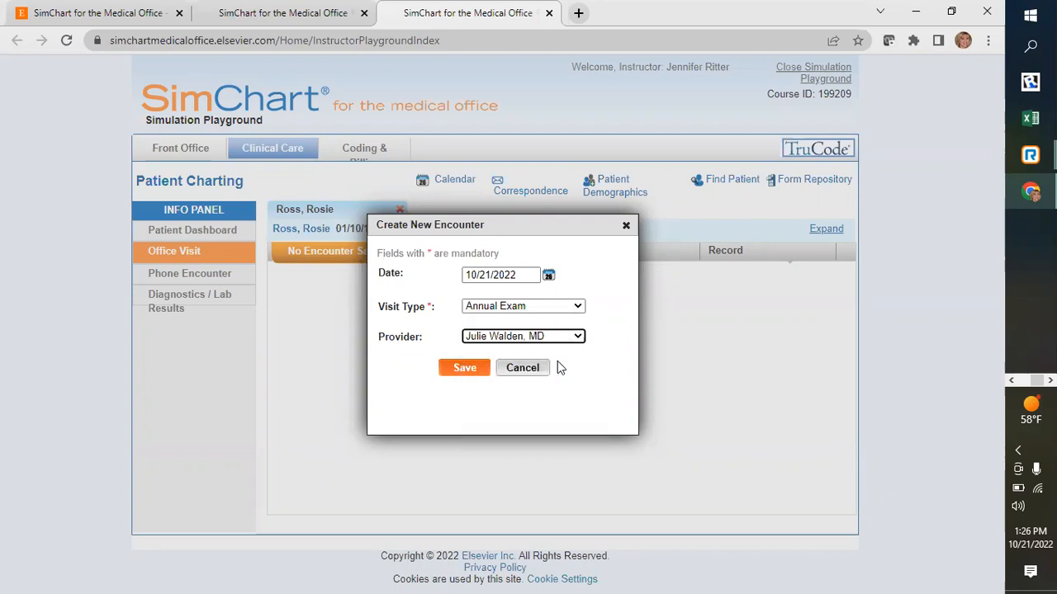
left_click(477, 368)
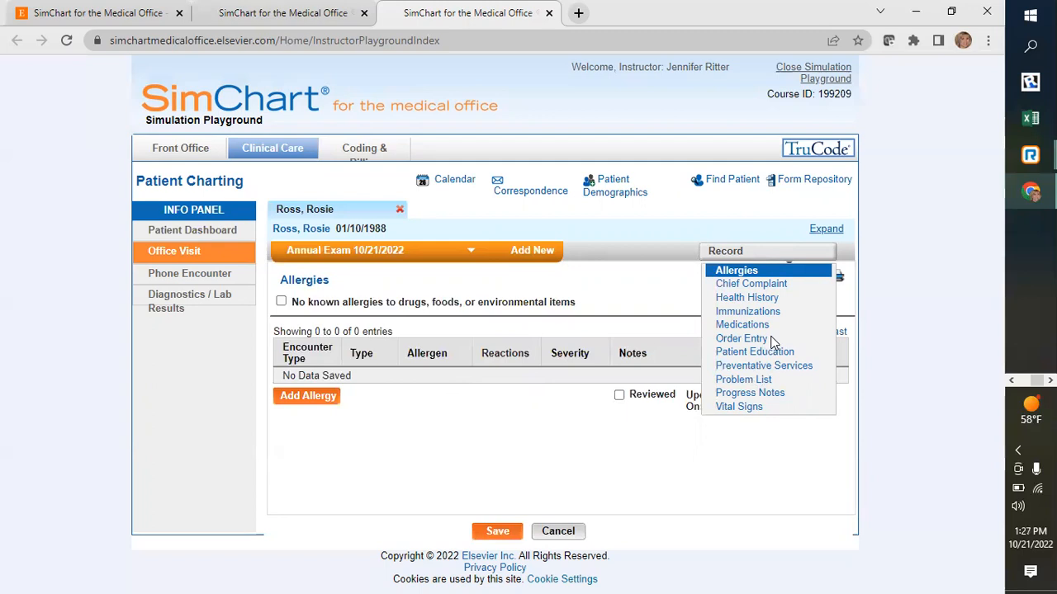
- Start a new vital signs entry for the encounter with a temperature of 98.6 Fahrenheit taken at the Oral site
left_click(740, 407)
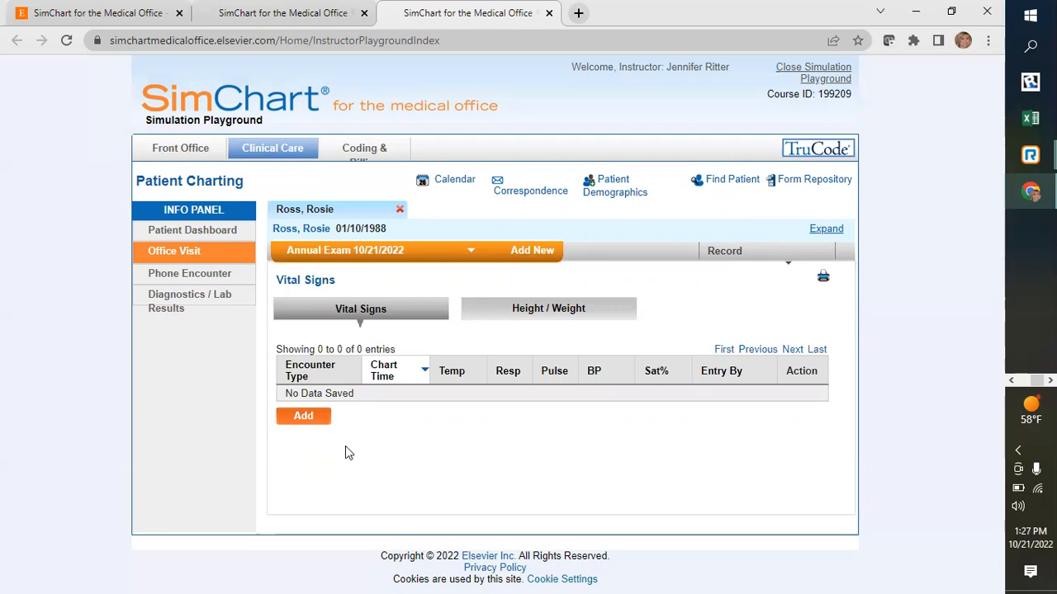
left_click(308, 417)
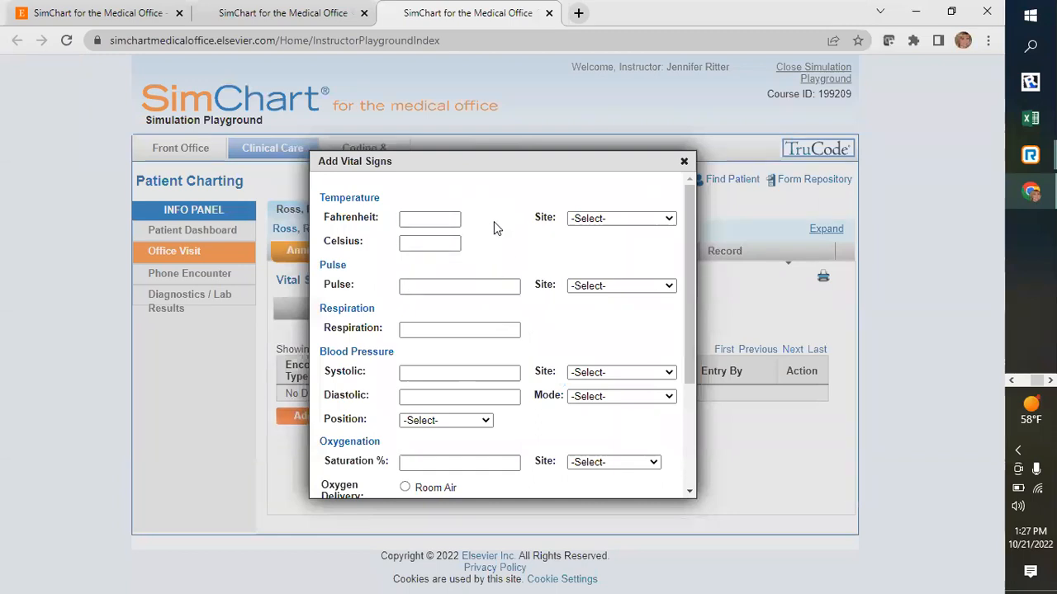
left_click(425, 217)
type("98.6")
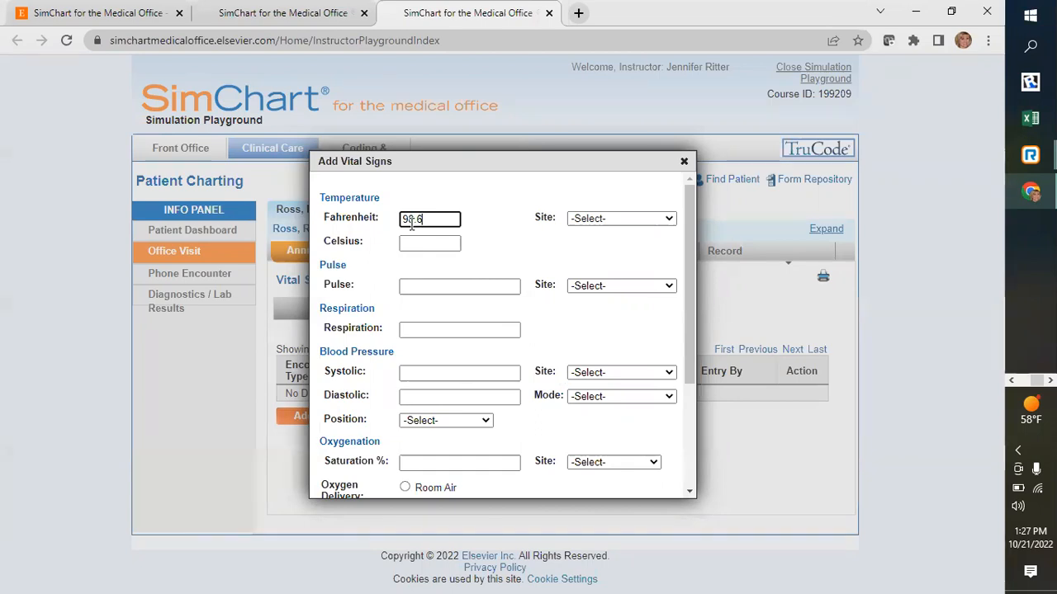
left_click(669, 221)
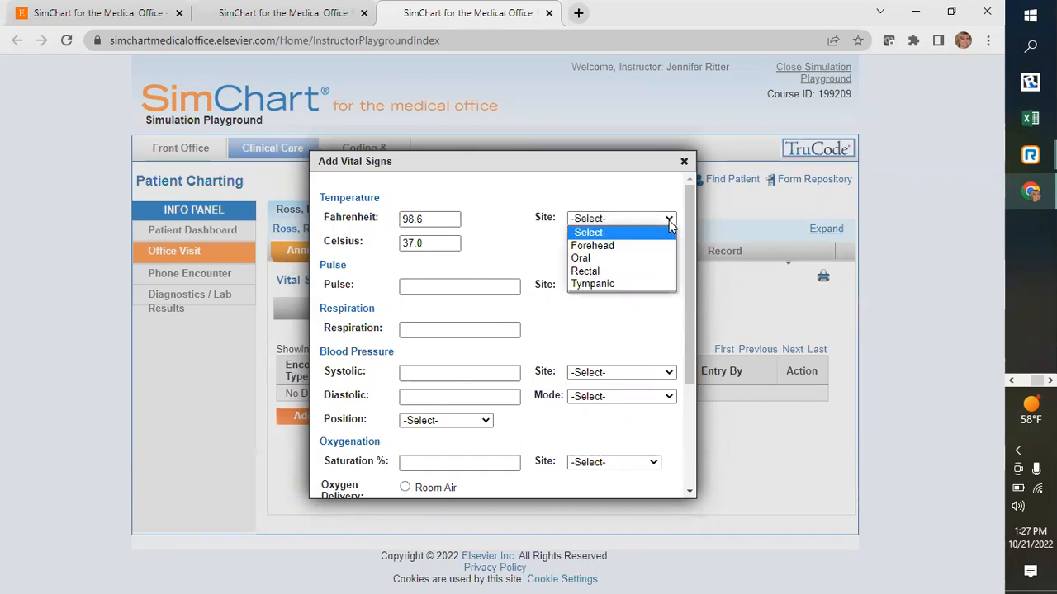
left_click(614, 266)
- Enter a pulse of 82 with the Radial site and a respiration of 14
left_click(411, 286)
type("82")
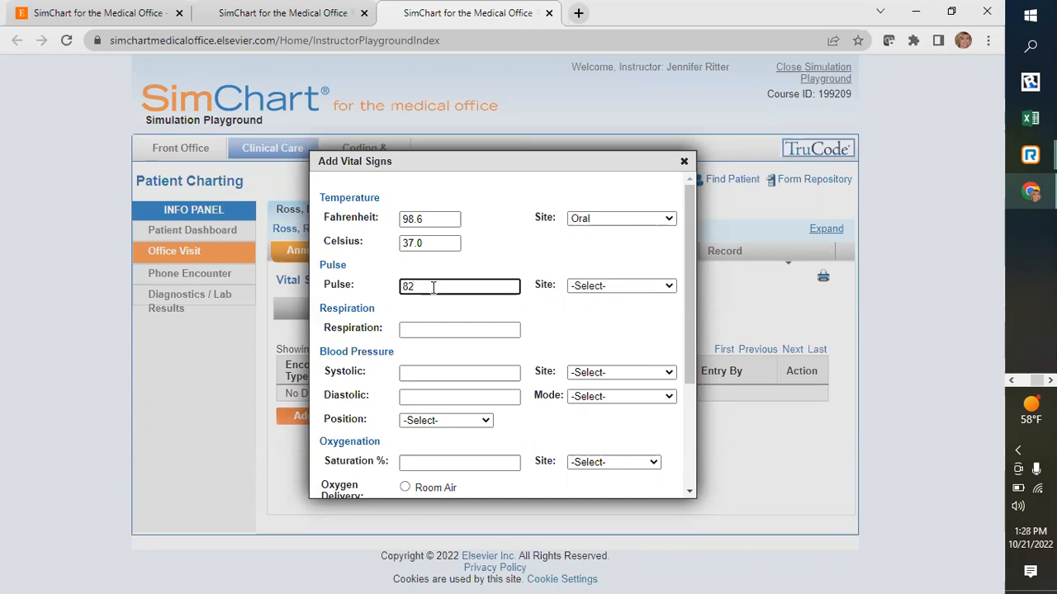
left_click(648, 287)
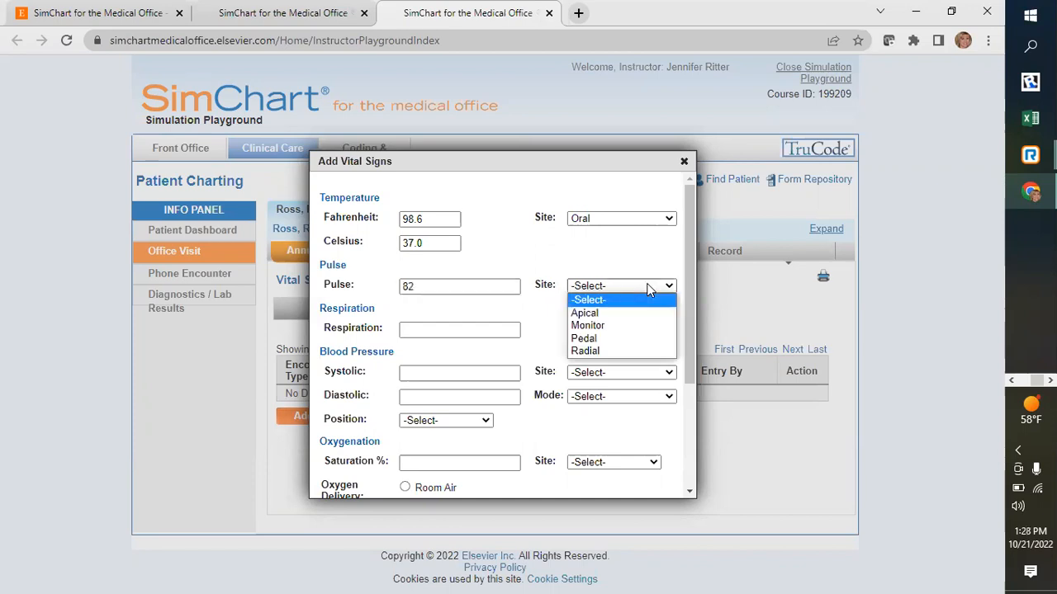
left_click(601, 350)
left_click(440, 329)
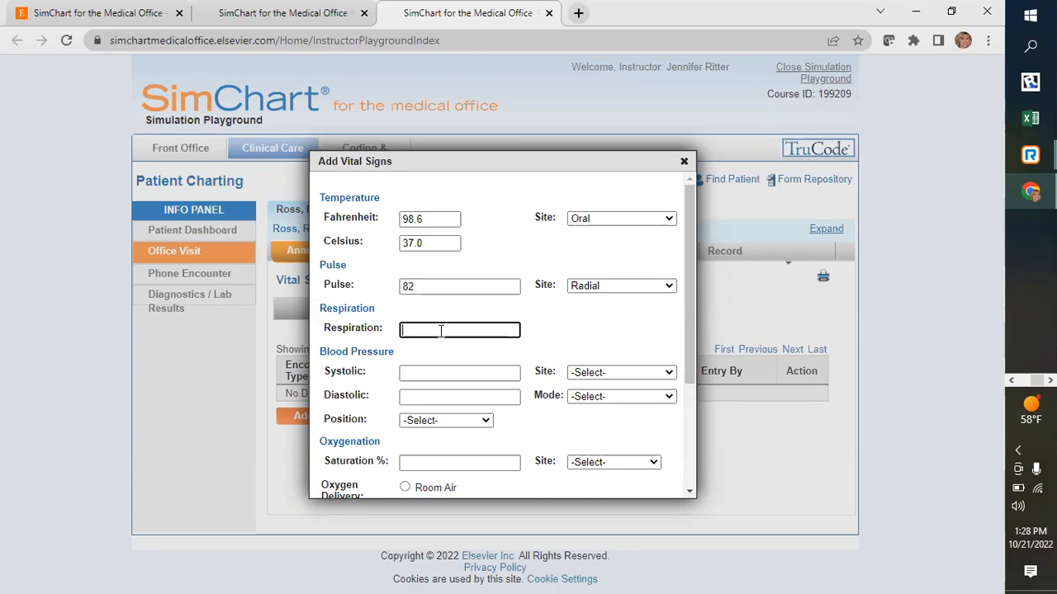
type("14")
- Enter a blood pressure of 120 systolic and 72 diastolic, with Left arm as the site
left_click(408, 371)
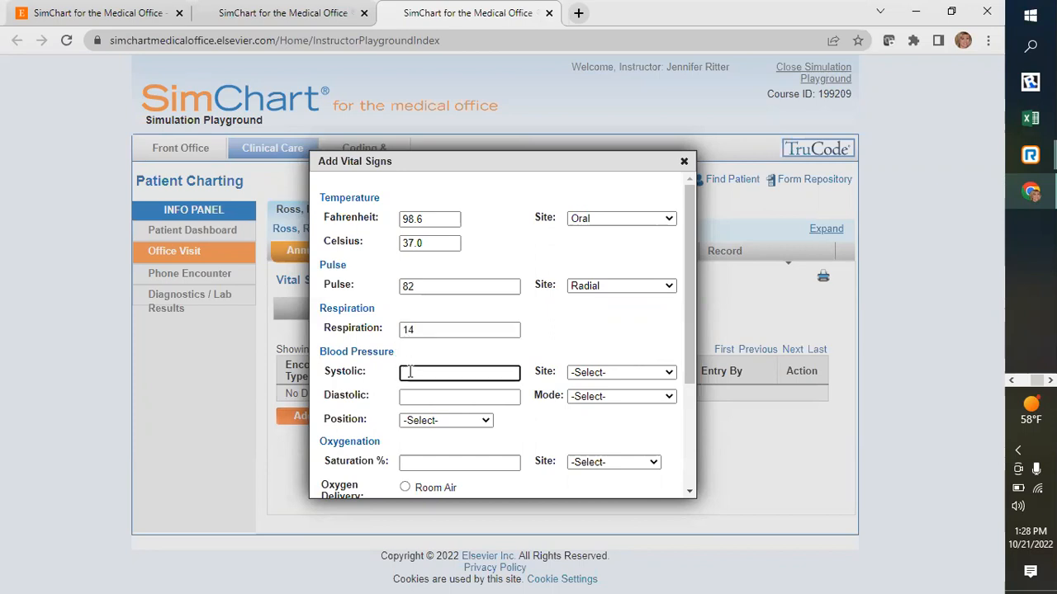
type("120")
left_click(499, 396)
type("72")
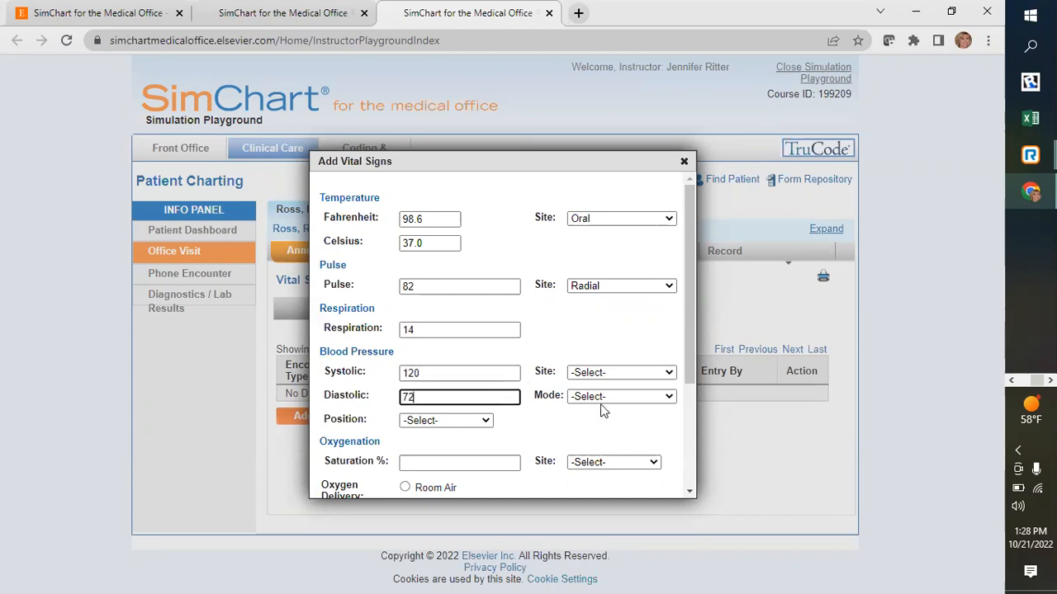
left_click(665, 373)
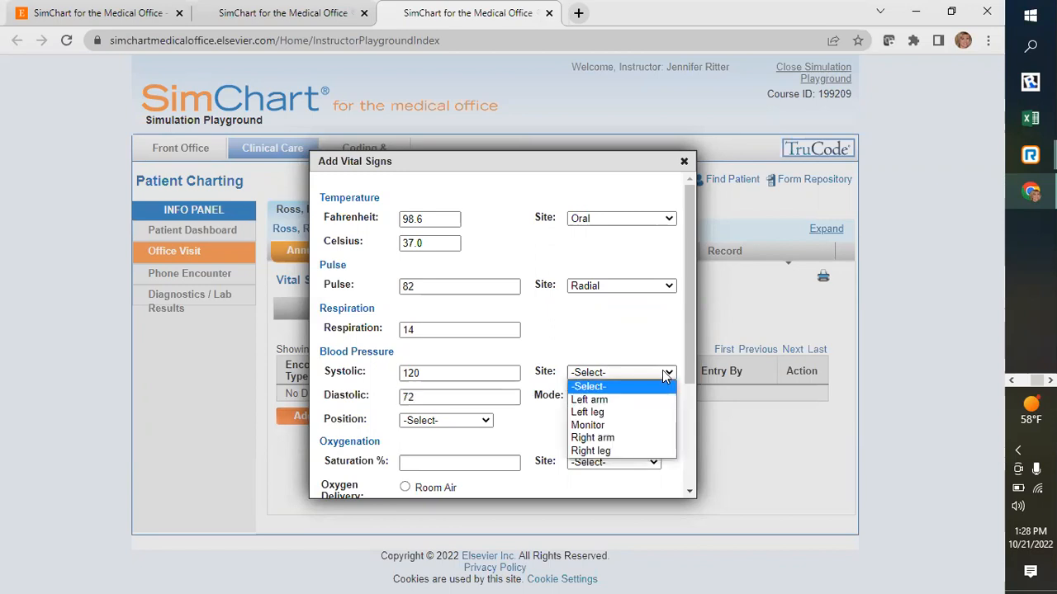
left_click(645, 400)
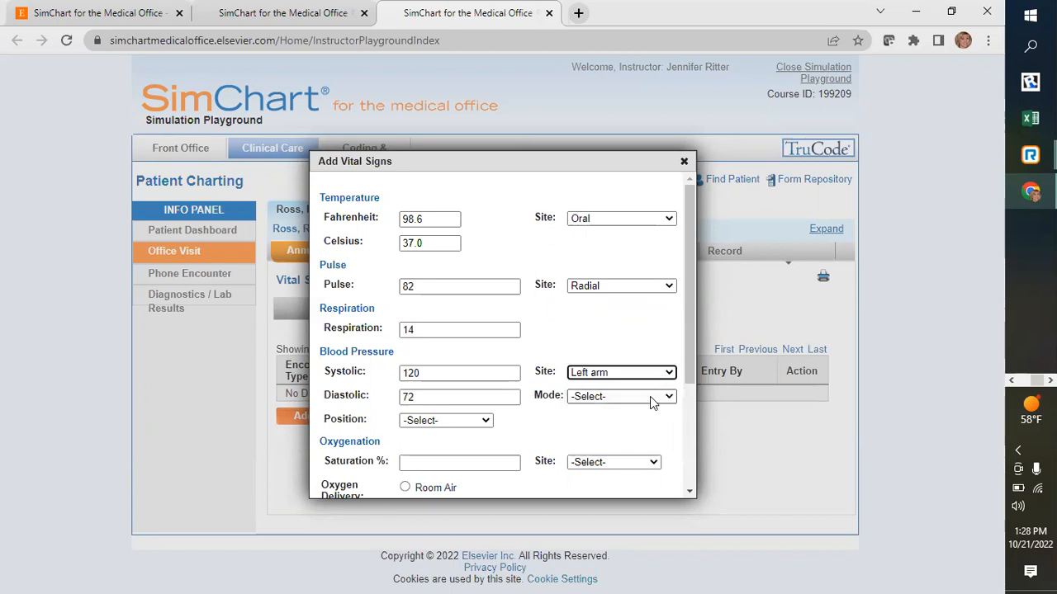
- Set the blood pressure mode to Manual with cuff and the position to Sitting, and save the vital signs entry
left_click(650, 396)
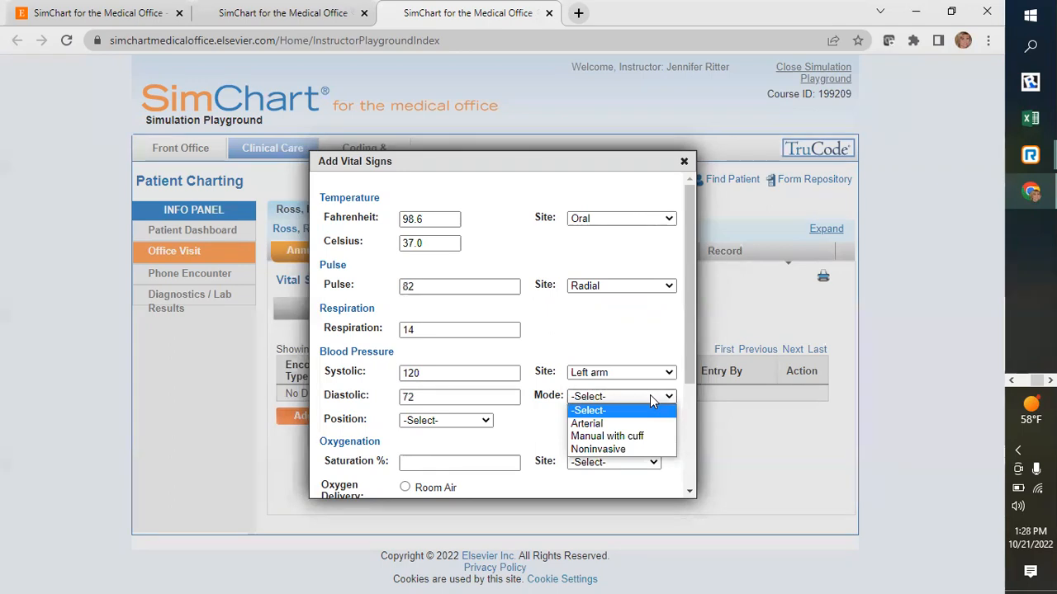
left_click(644, 440)
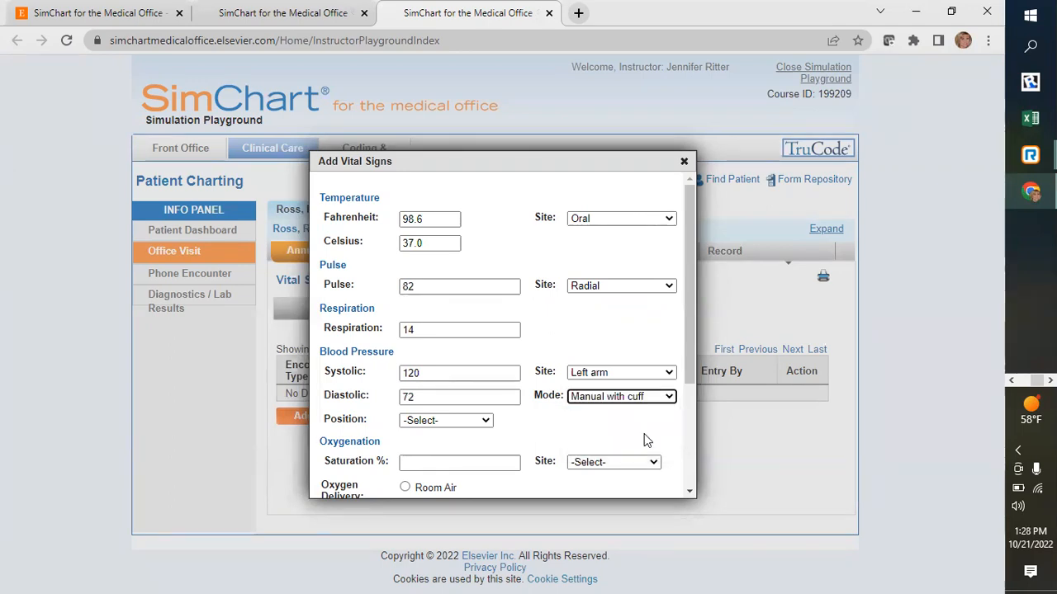
left_click(482, 422)
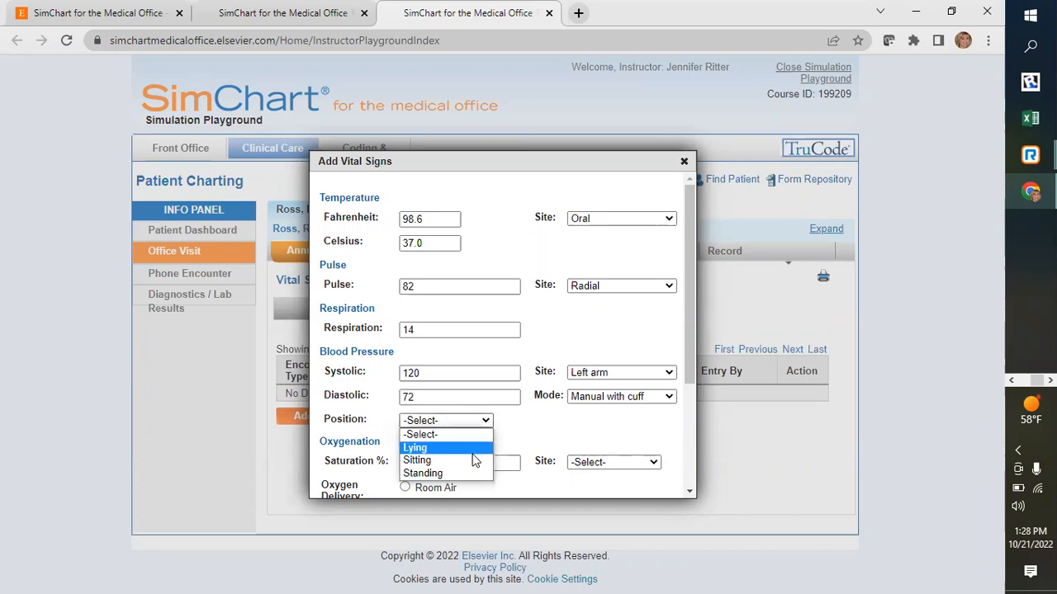
left_click(474, 460)
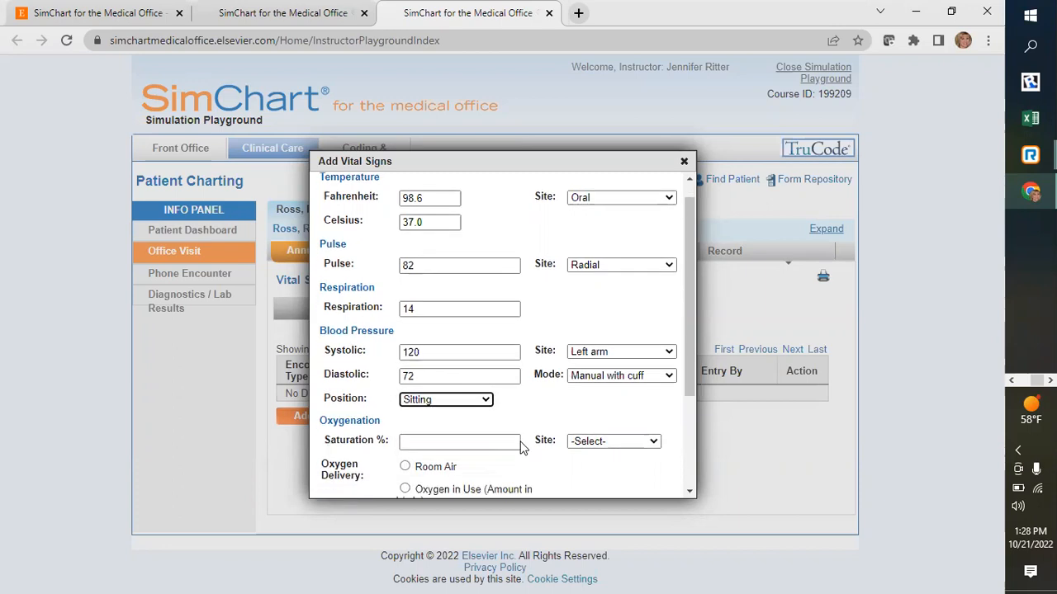
scroll(446, 429, "down", 1)
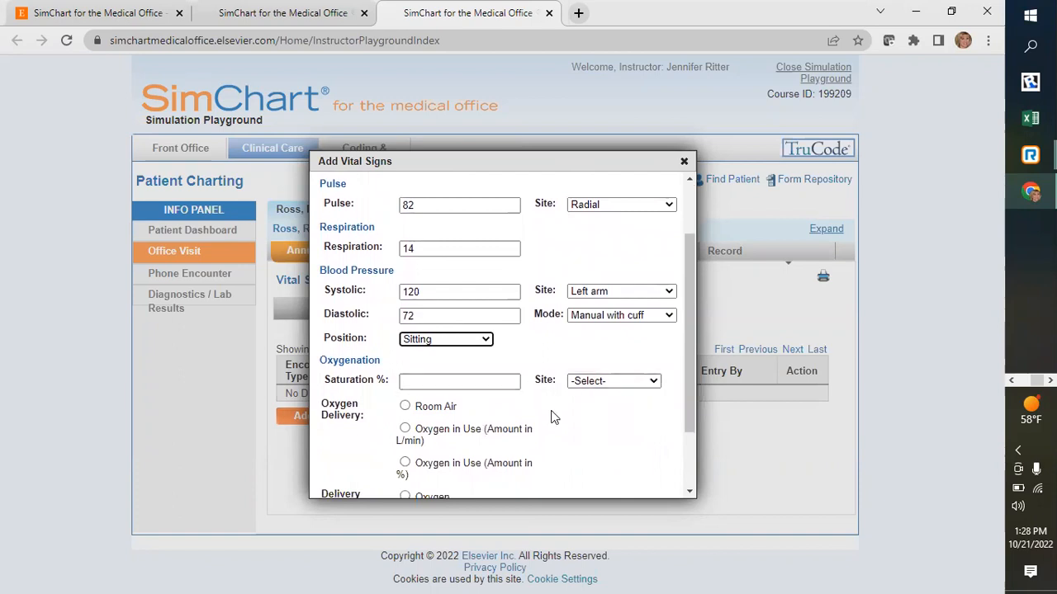
scroll(553, 416, "down", 1)
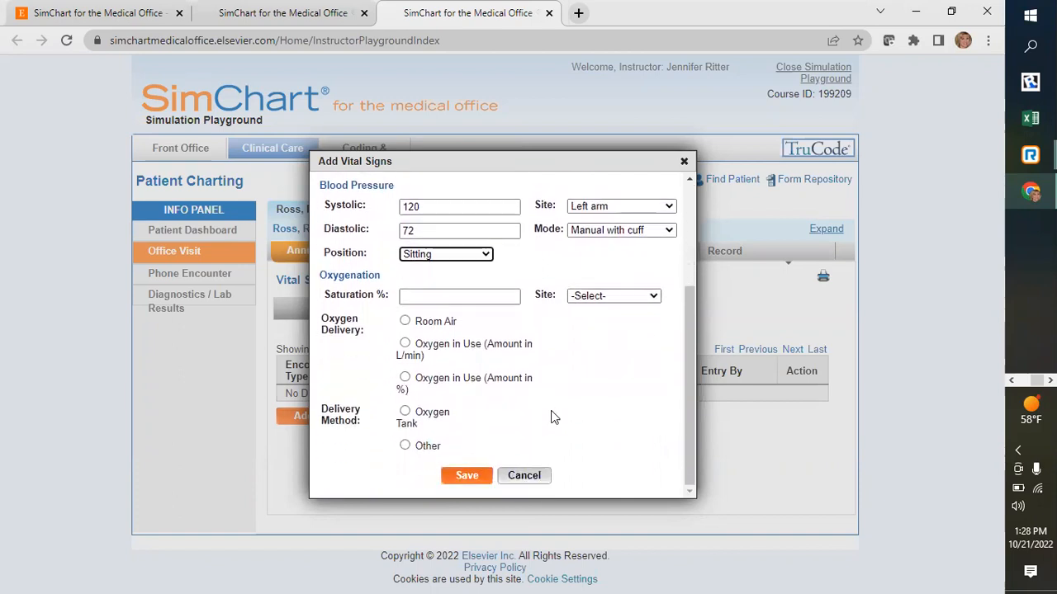
left_click(472, 475)
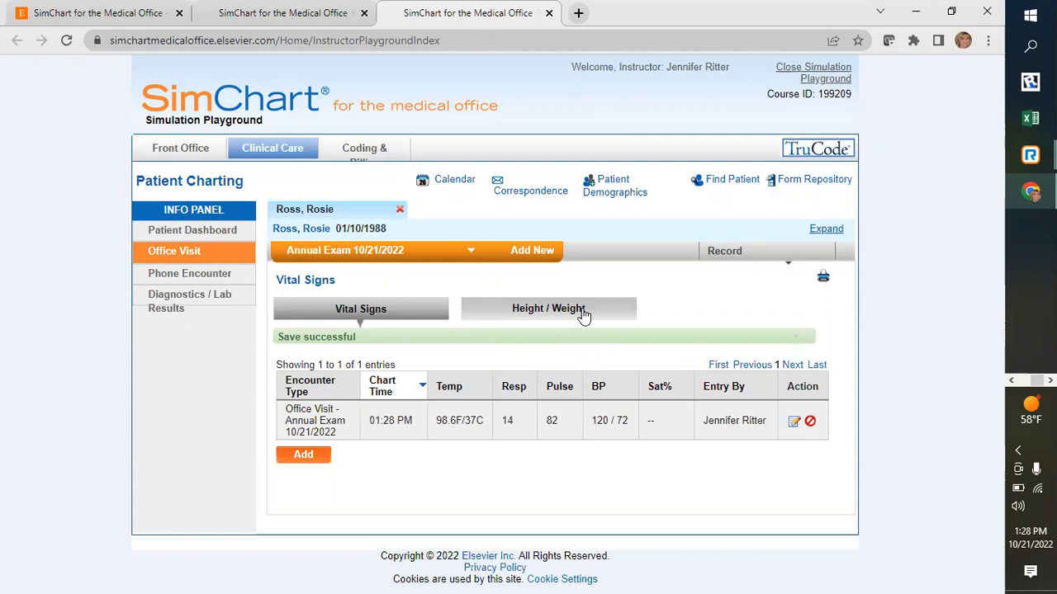
- Start a new height and weight entry for the encounter with a height of 5 ft 8 in
left_click(583, 315)
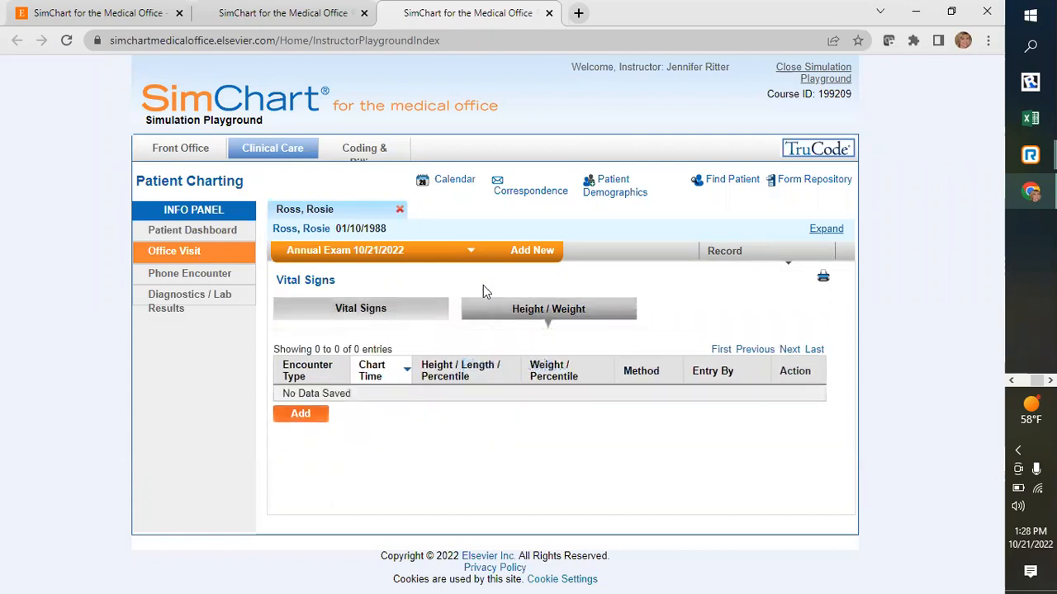
left_click(286, 417)
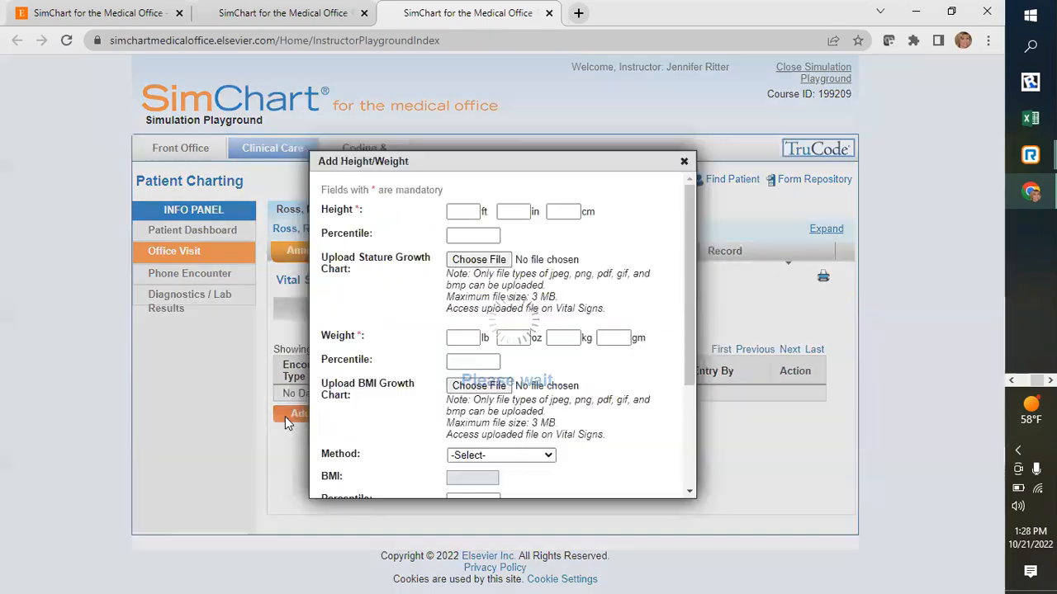
left_click(463, 212)
type("5")
left_click(509, 211)
type("0")
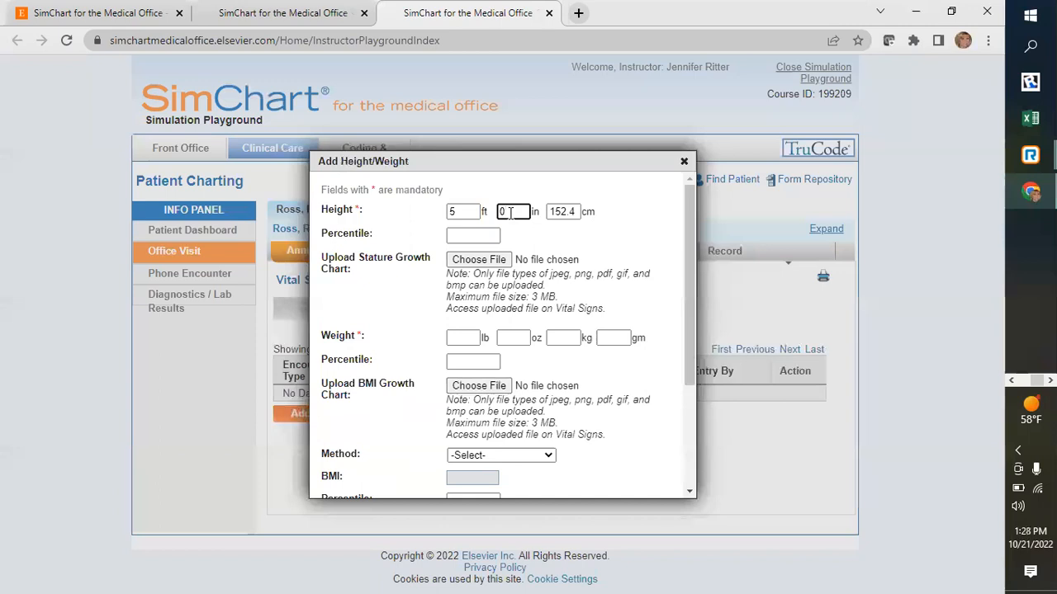
double_click(501, 211)
type("8")
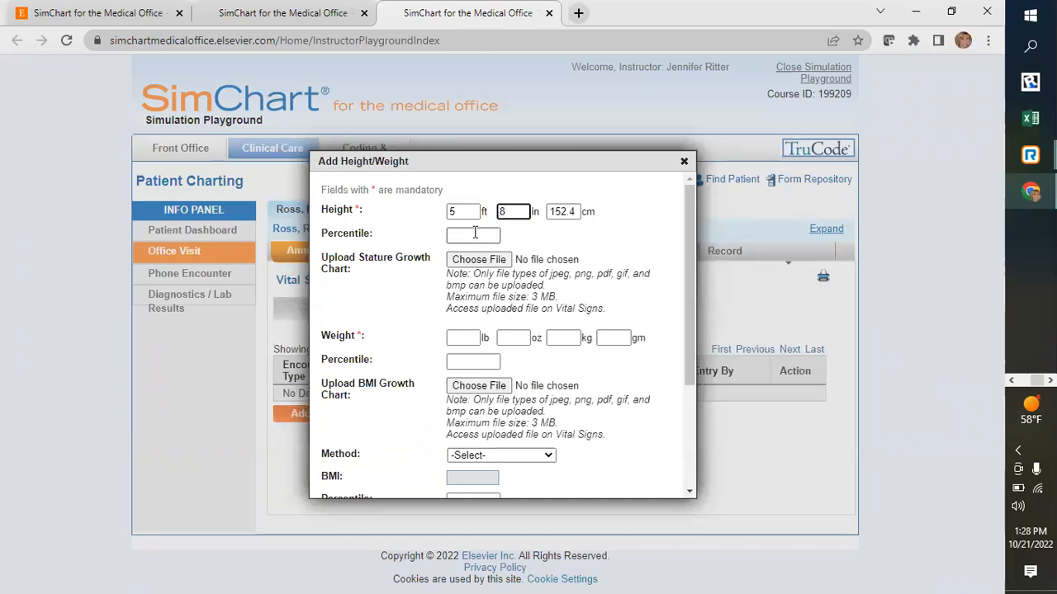
left_click(534, 235)
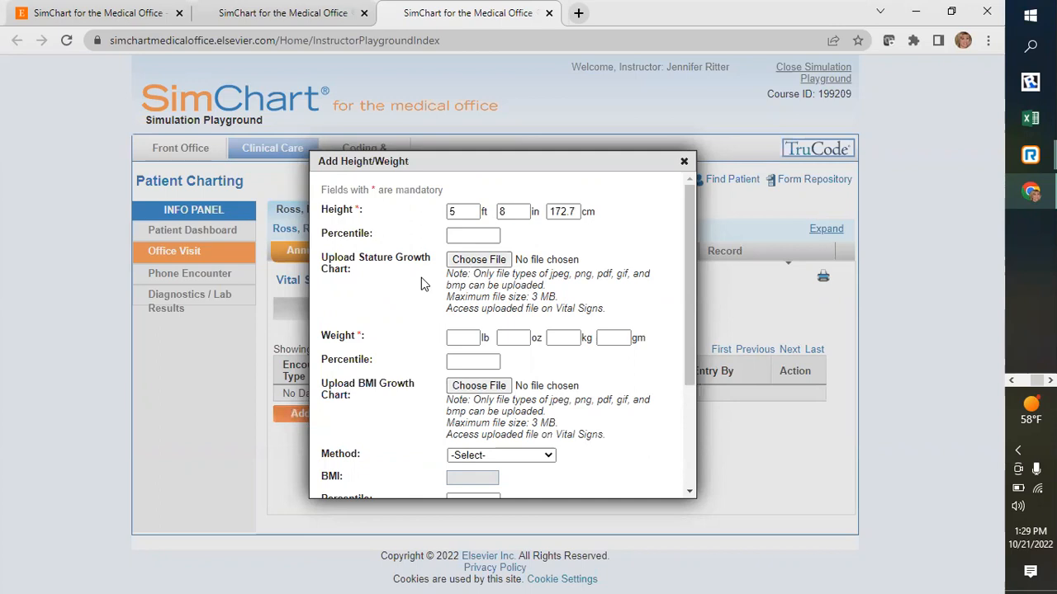
- Enter a weight of 139 lb with Standing scale as the method, and save the height and weight entry
left_click(462, 338)
type("13")
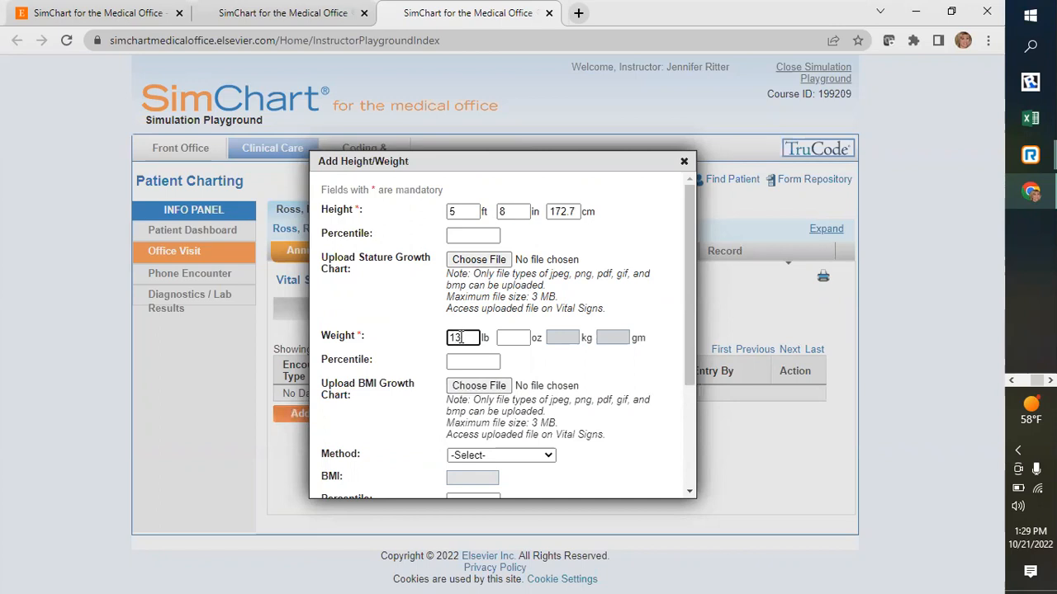
type("9")
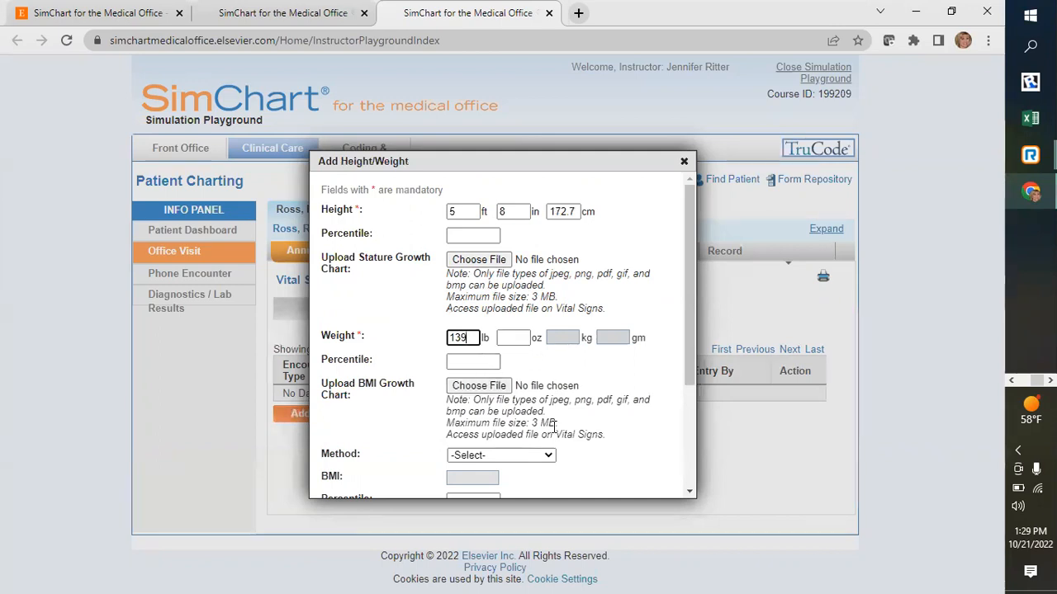
scroll(612, 425, "down", 3)
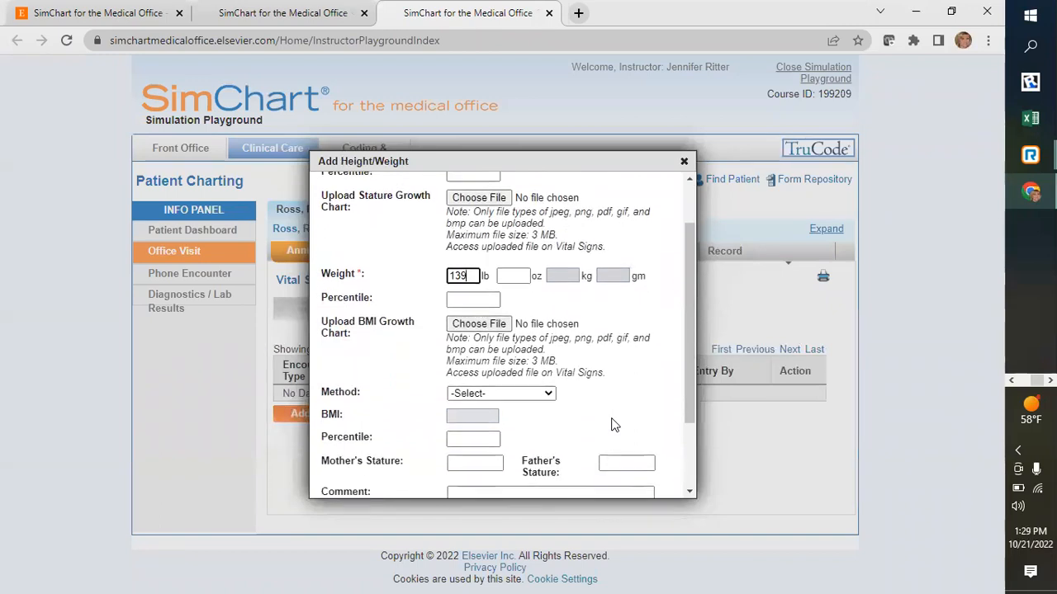
left_click(549, 353)
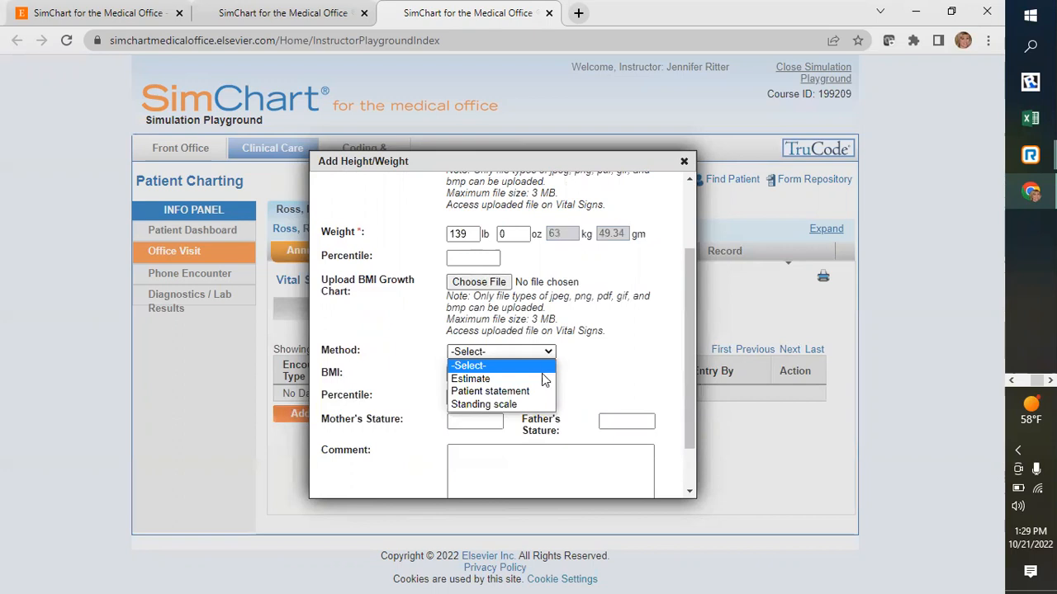
left_click(533, 404)
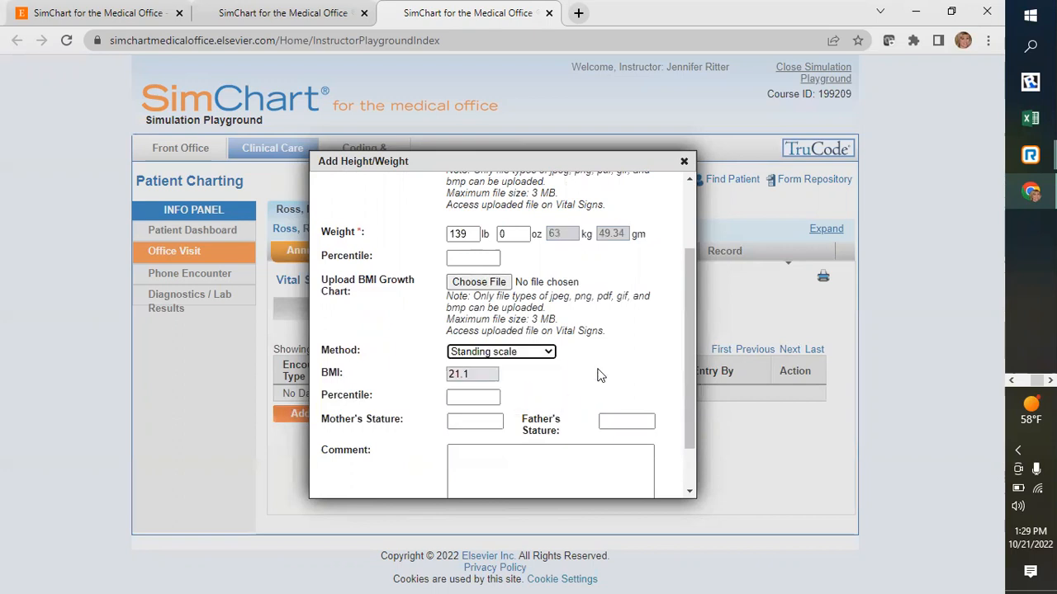
scroll(601, 376, "down", 1)
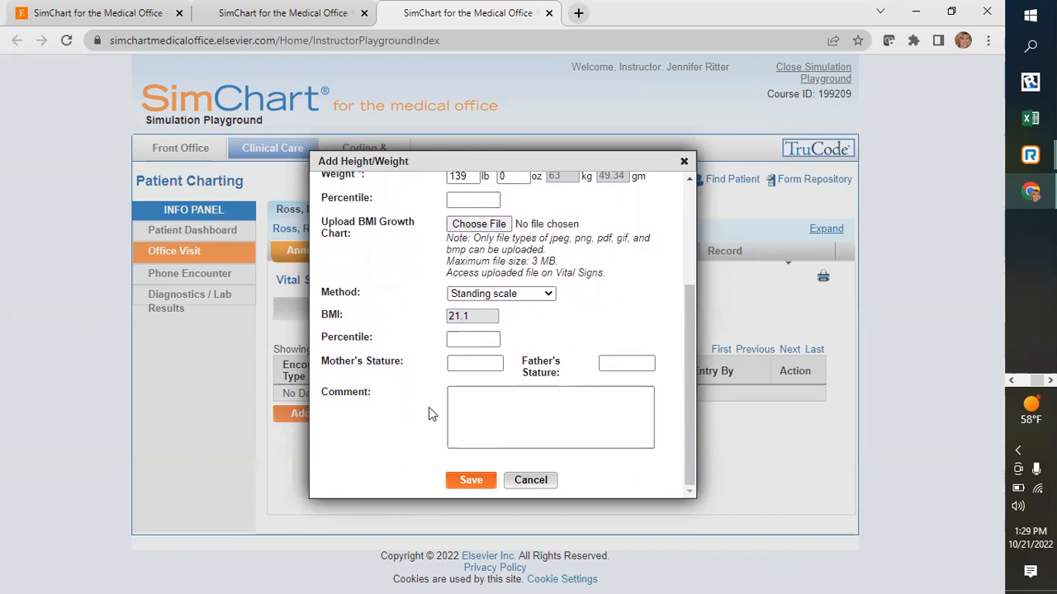
left_click(480, 481)
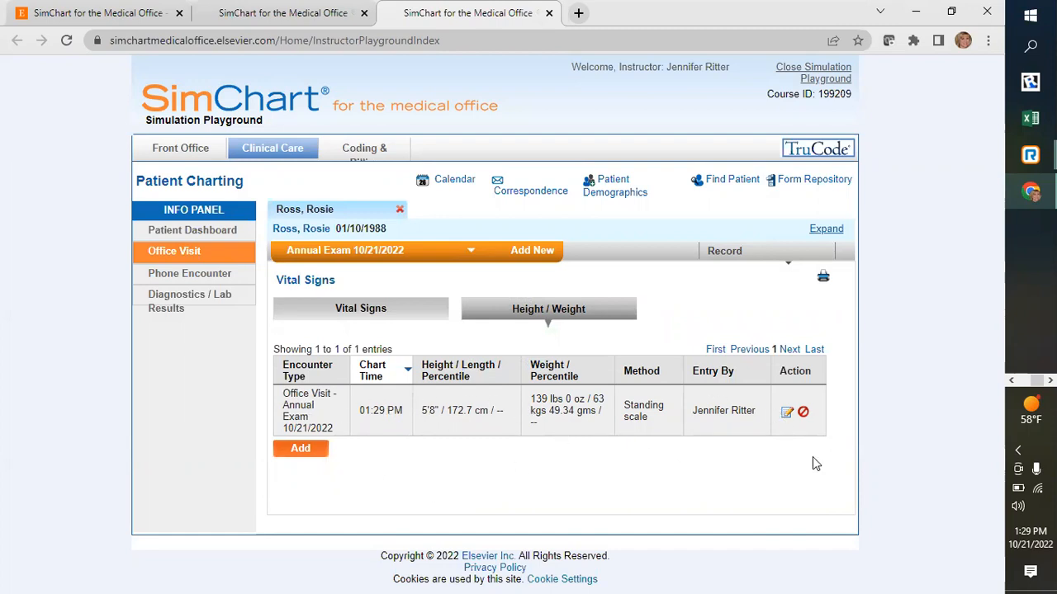
- Start a new in-office order of the Snellen Exam type in the encounter's Order Entry record
left_click(781, 260)
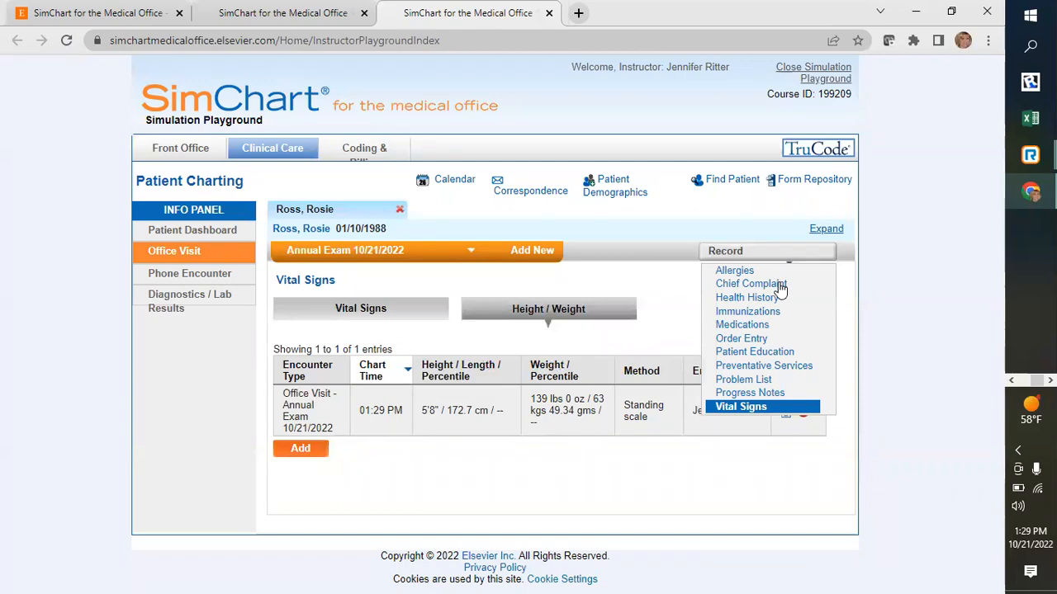
left_click(747, 339)
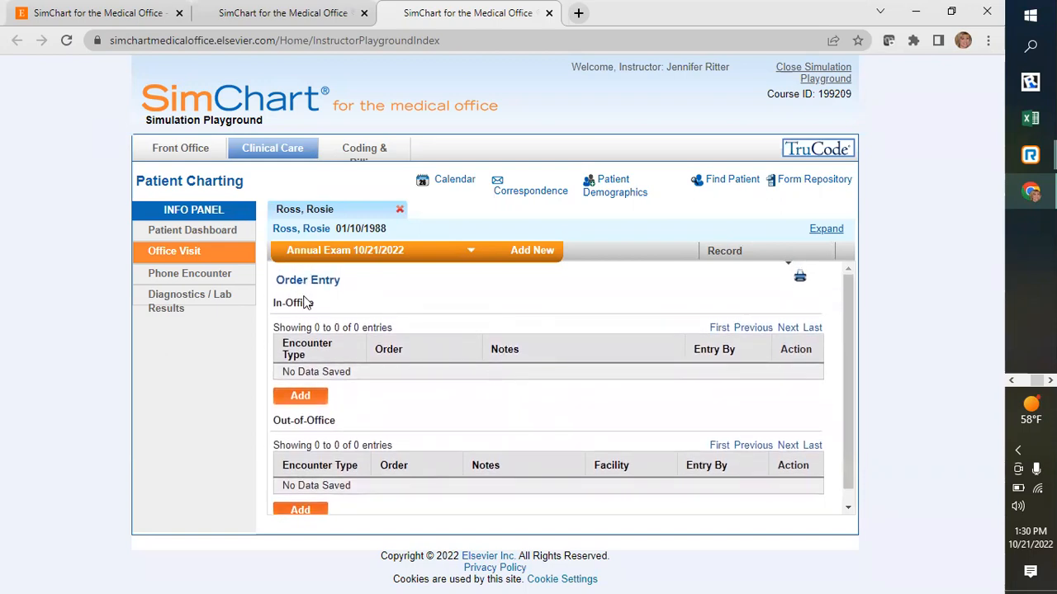
left_click(299, 397)
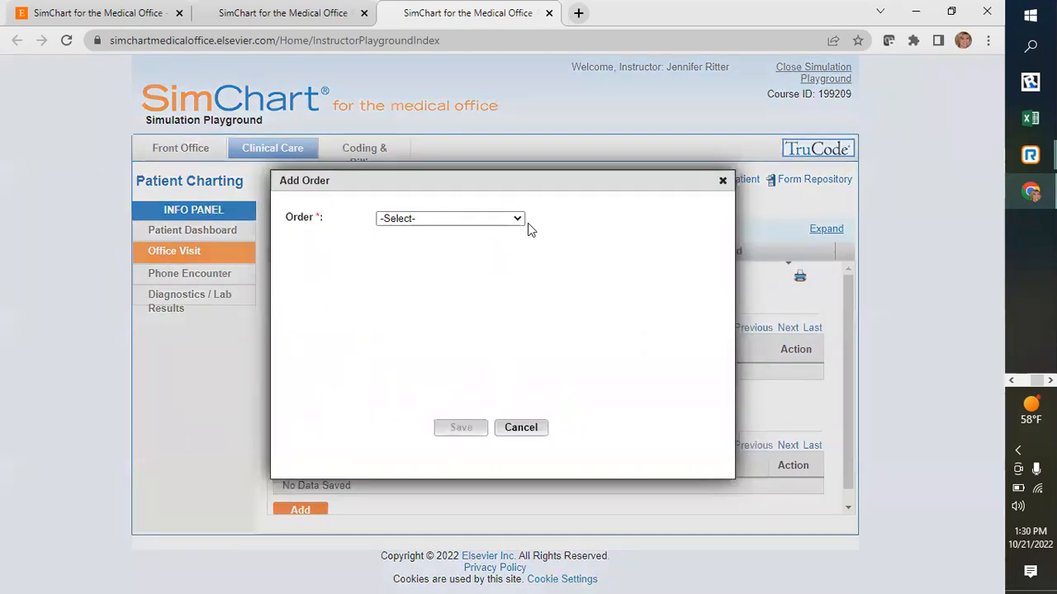
left_click(518, 219)
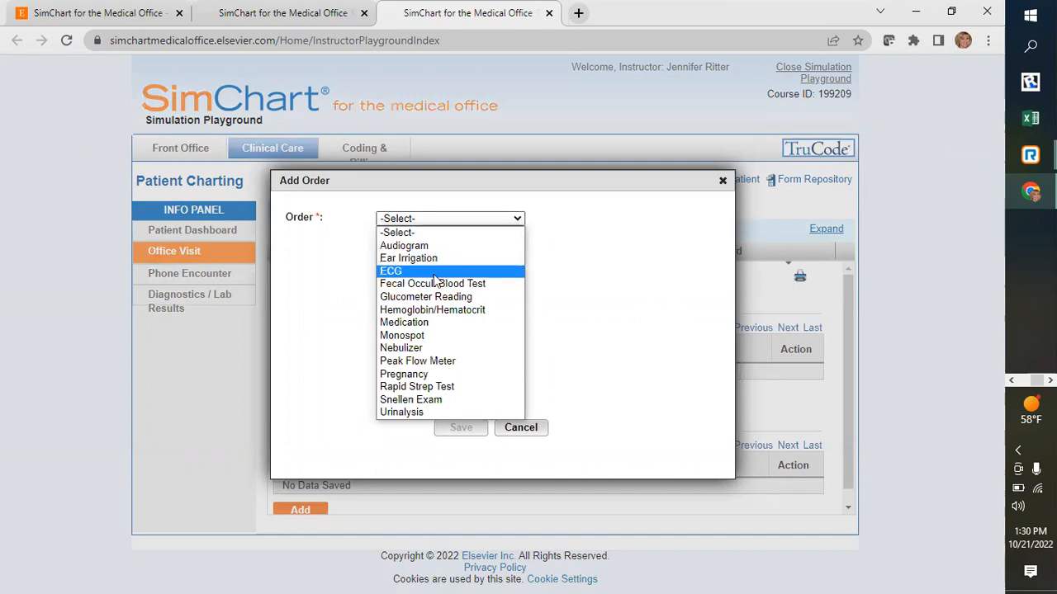
left_click(424, 401)
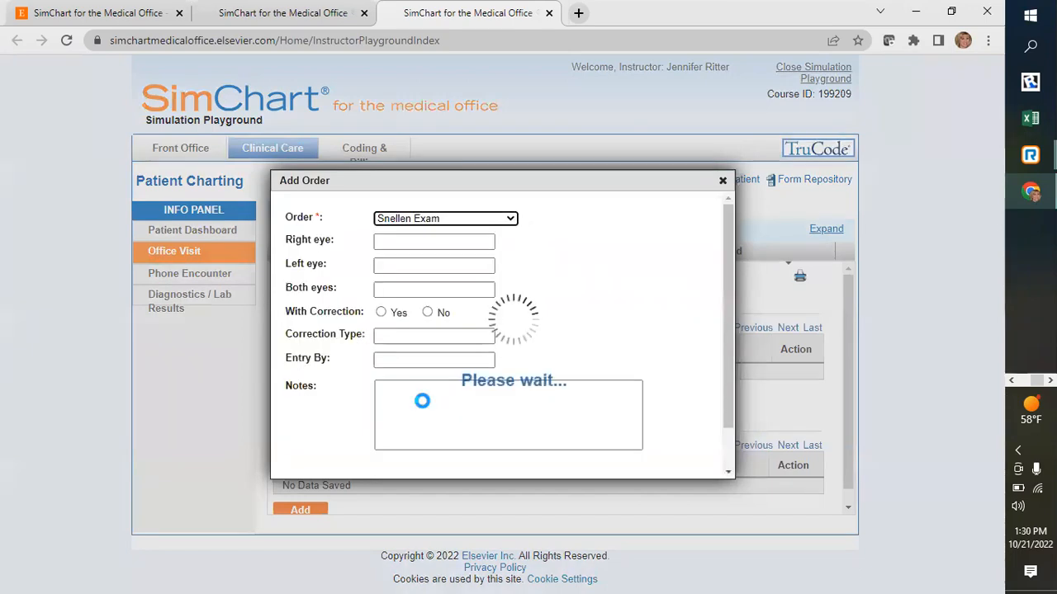
- Enter the Snellen results as 20/20 for the right eye, 20/20 for the left eye and 2/15 for both eyes
left_click(404, 241)
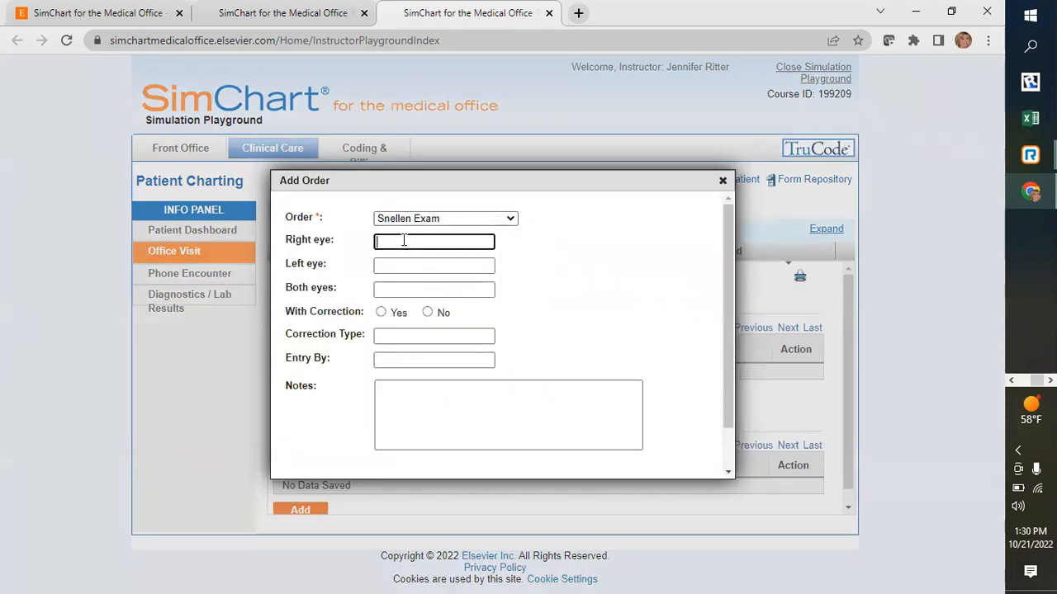
type("20/20")
left_click(389, 263)
type("20/20")
left_click(379, 288)
type("2/15")
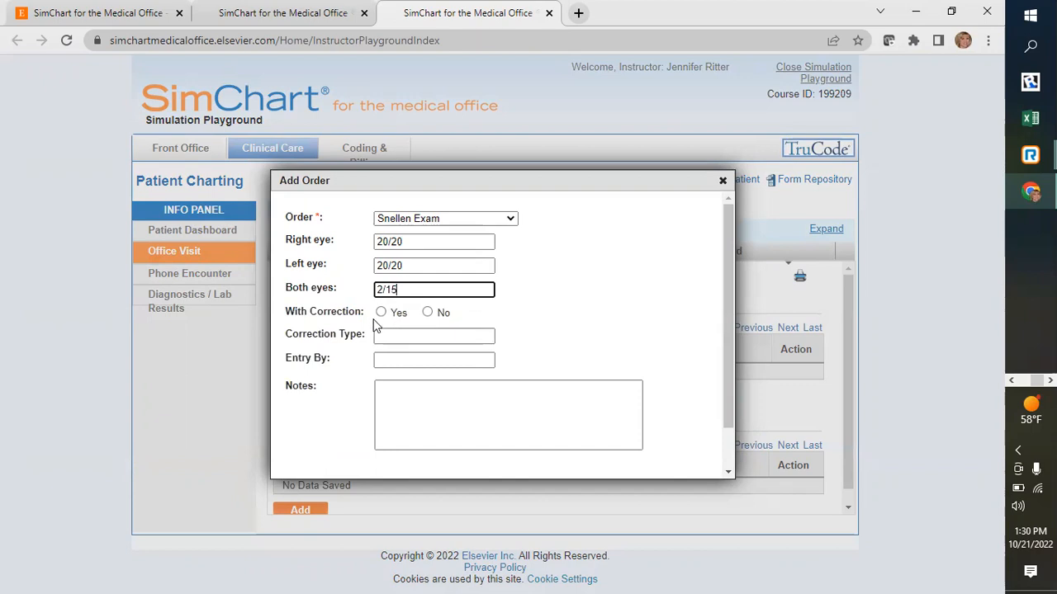
- Mark the Snellen exam as done without correction and enter the staff member's name as the person making the entry
left_click(426, 313)
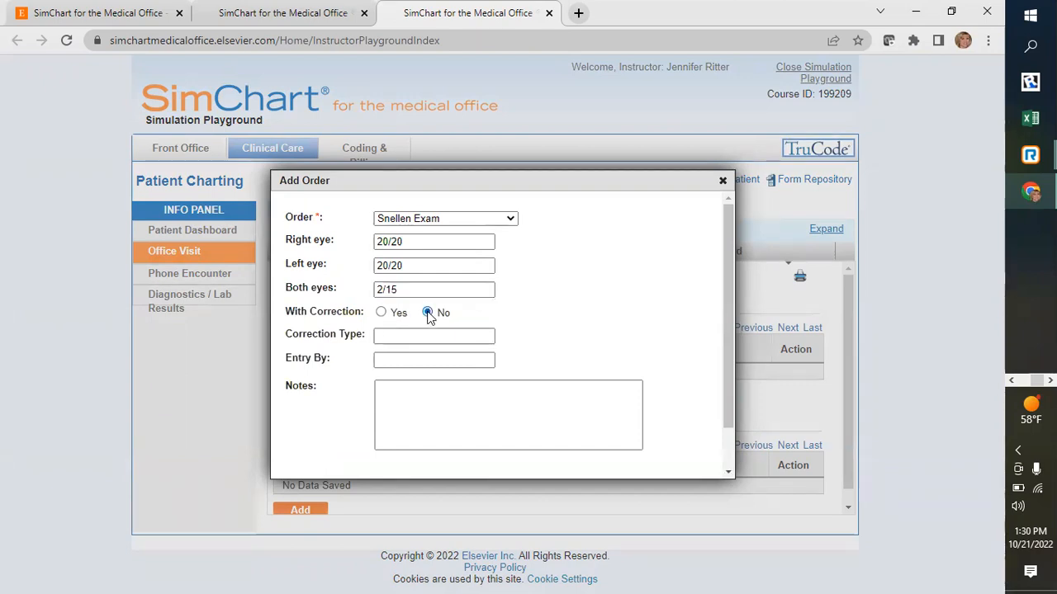
left_click(382, 334)
left_click(379, 359)
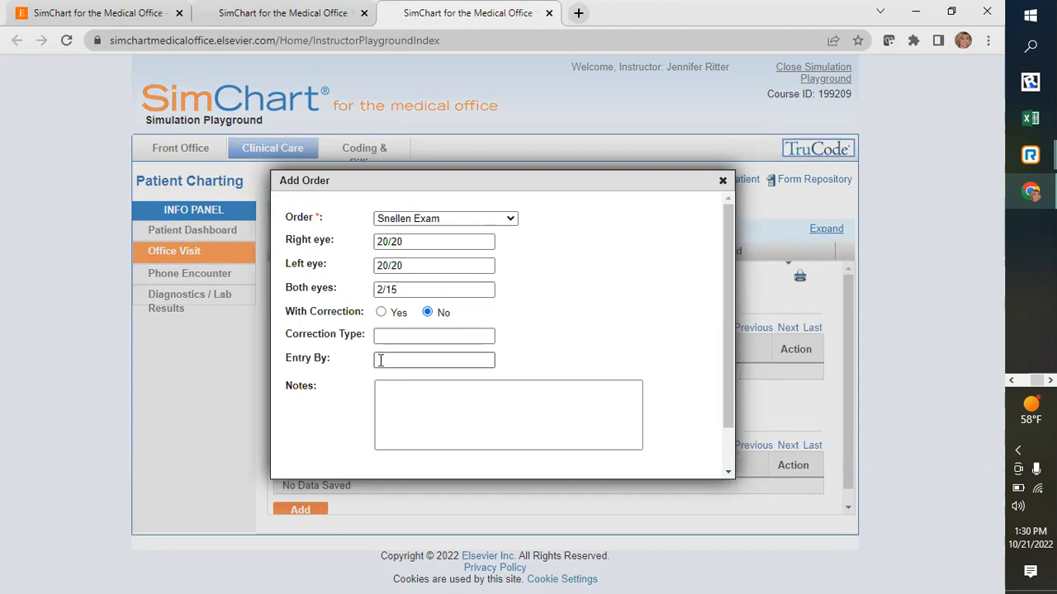
left_click(380, 361)
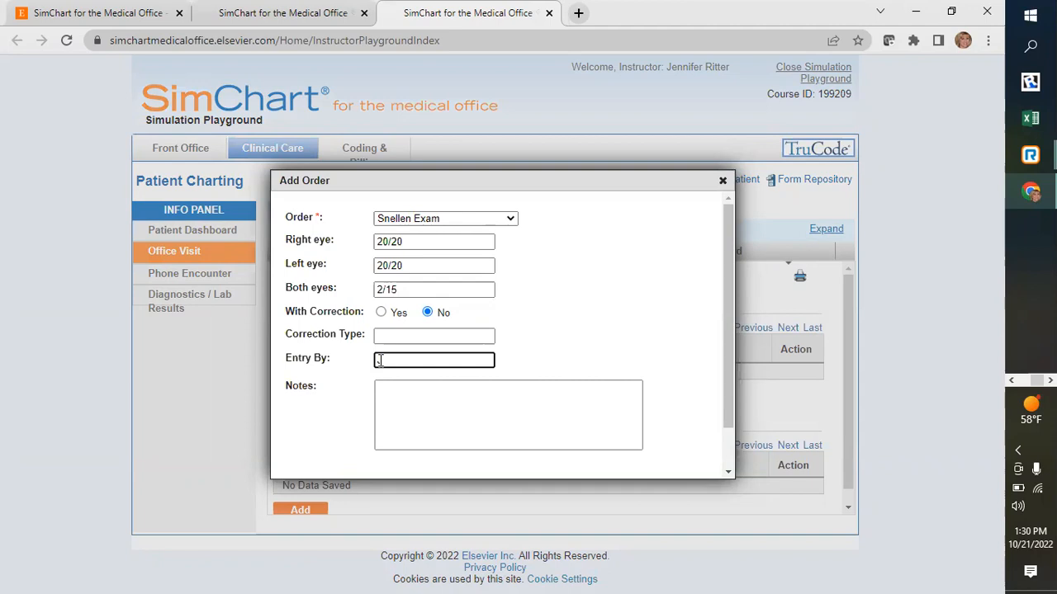
type("J. Ritter")
- Add the note "Patient squinted during exam." to the Snellen exam order and save the order
left_click(384, 386)
type("Patient")
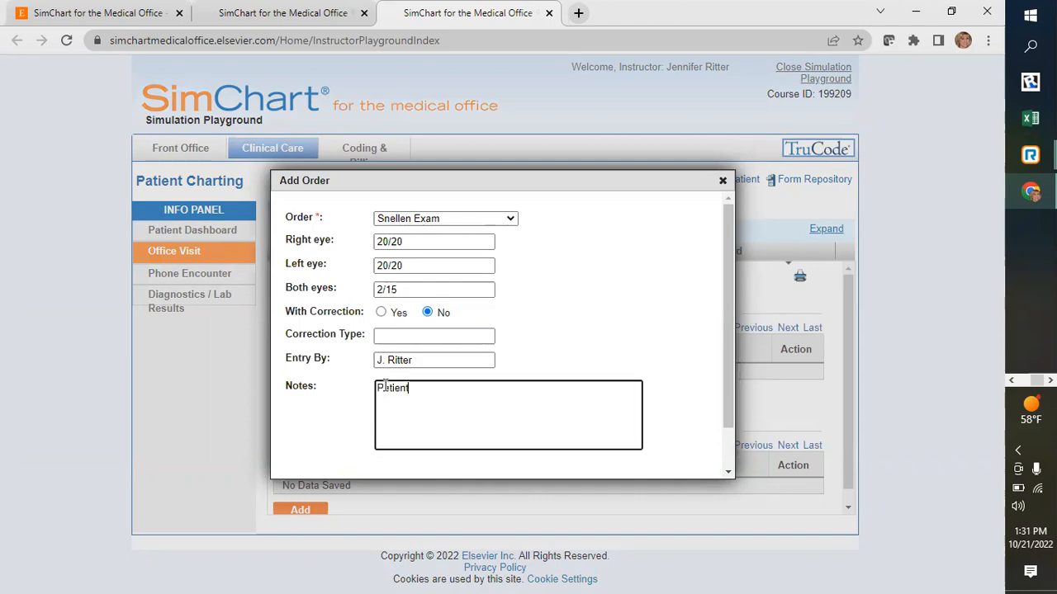
type(" squinted during exam.")
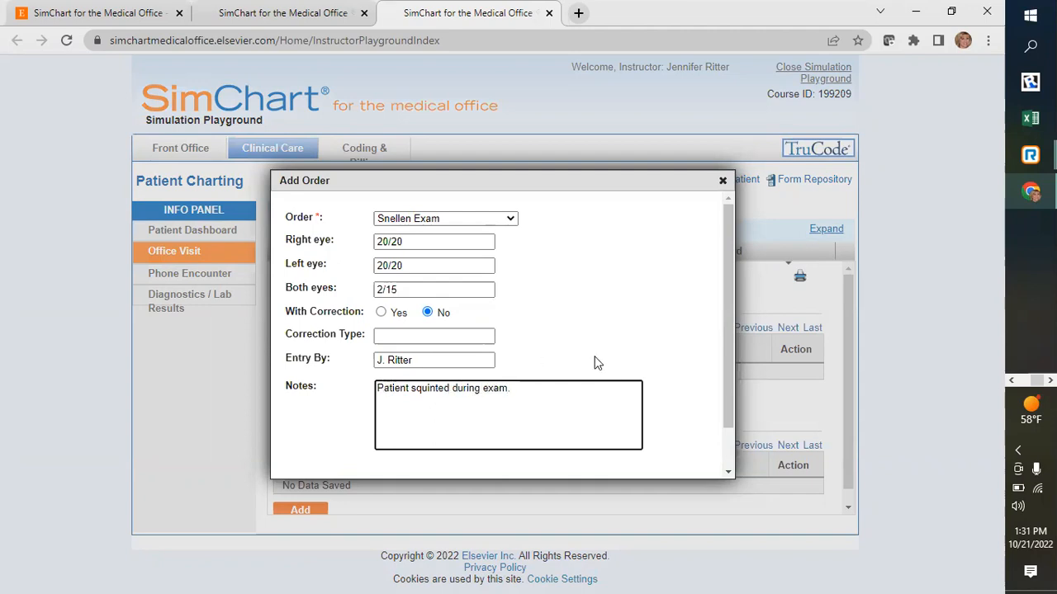
left_click_drag(727, 373, 727, 440)
left_click(454, 459)
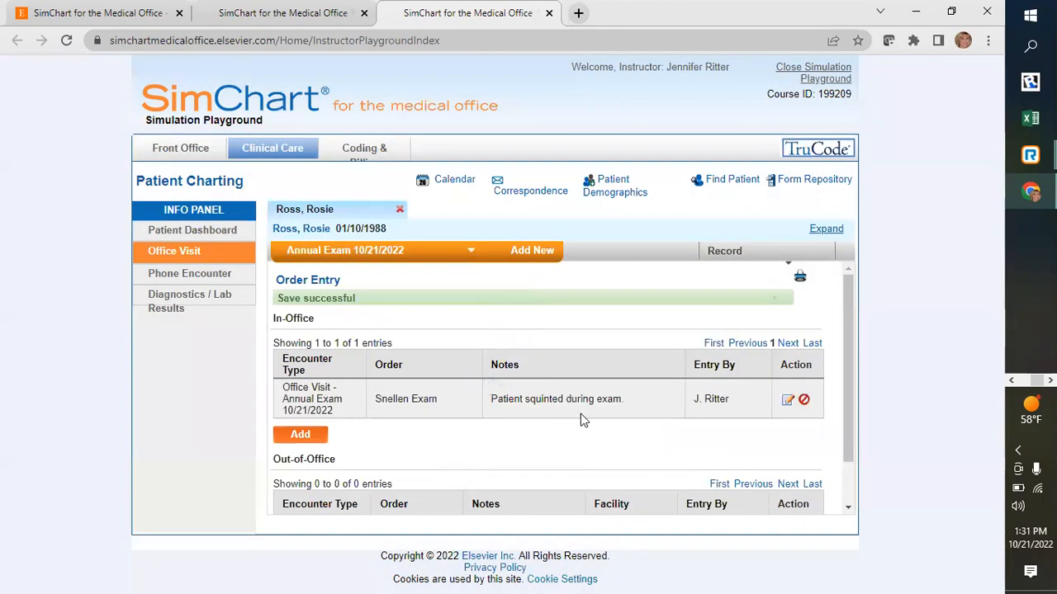
- Review the health recommendation options for a new procedure in the Preventative Services record, and discard the blank entry
left_click(777, 251)
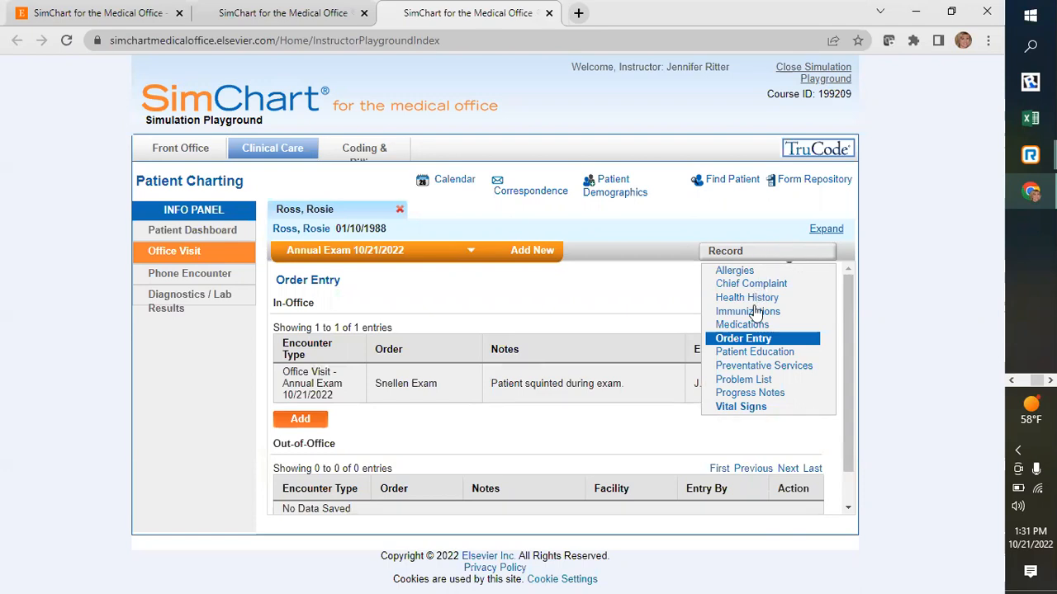
left_click(756, 368)
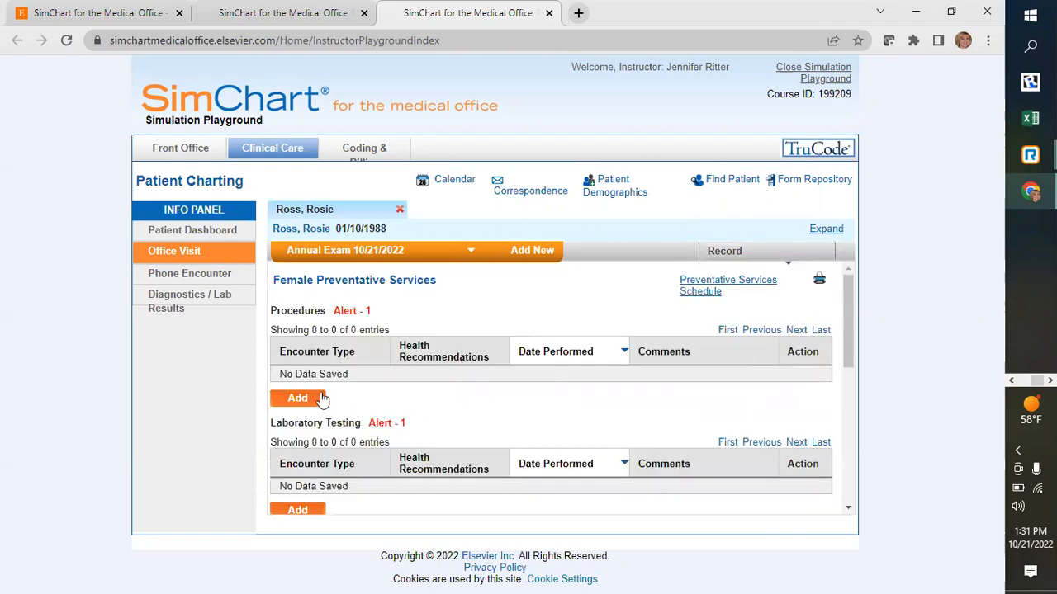
left_click(314, 401)
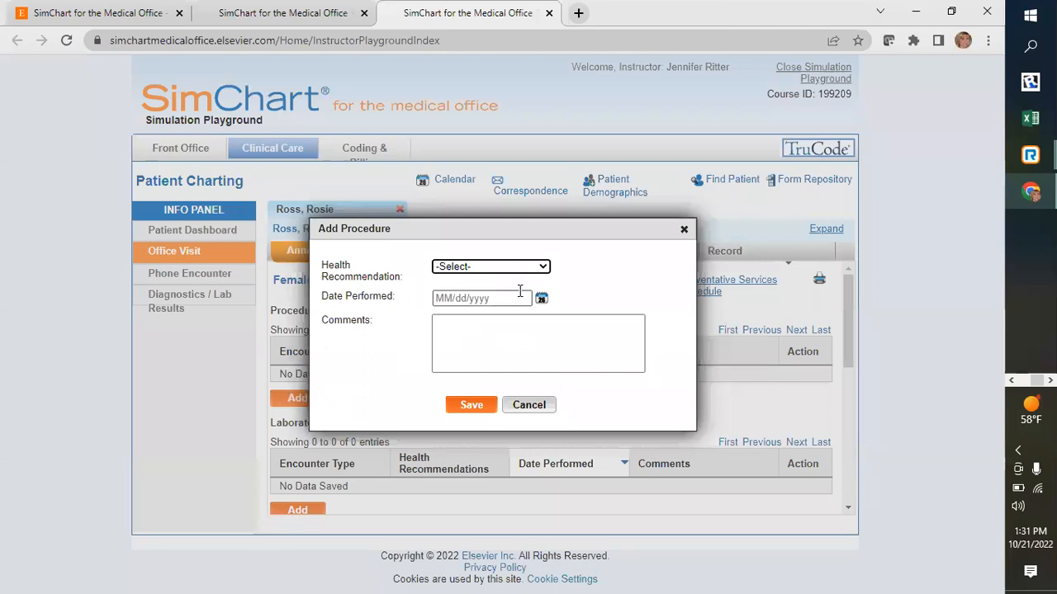
left_click(541, 269)
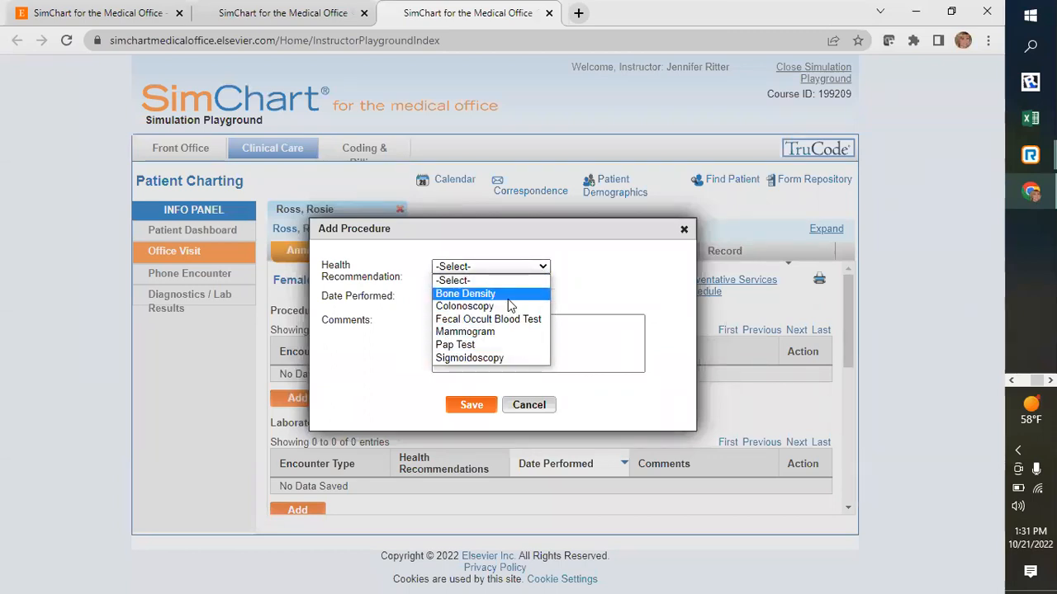
left_click(768, 399)
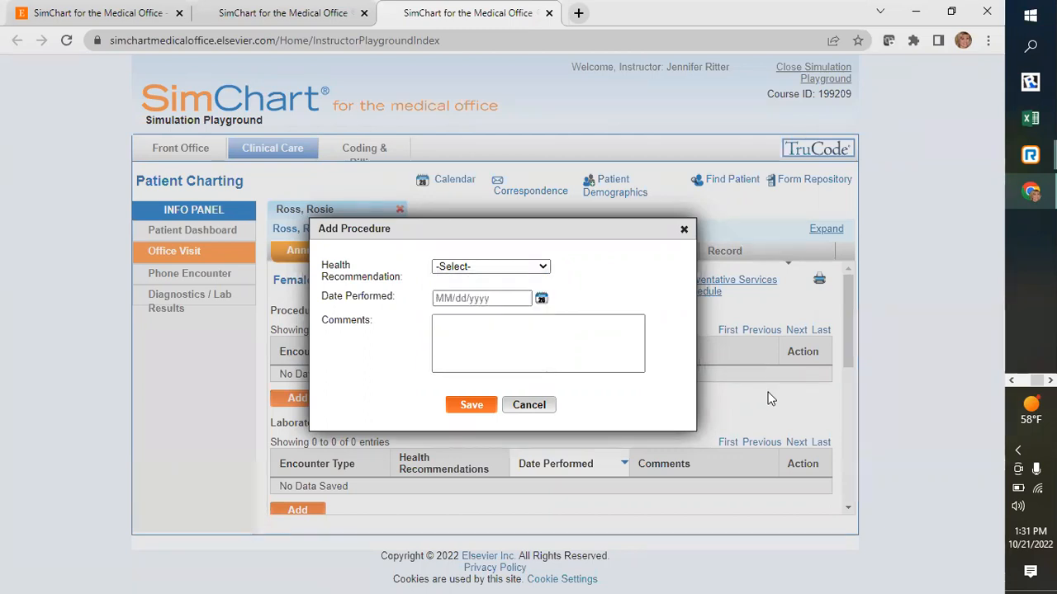
left_click(538, 412)
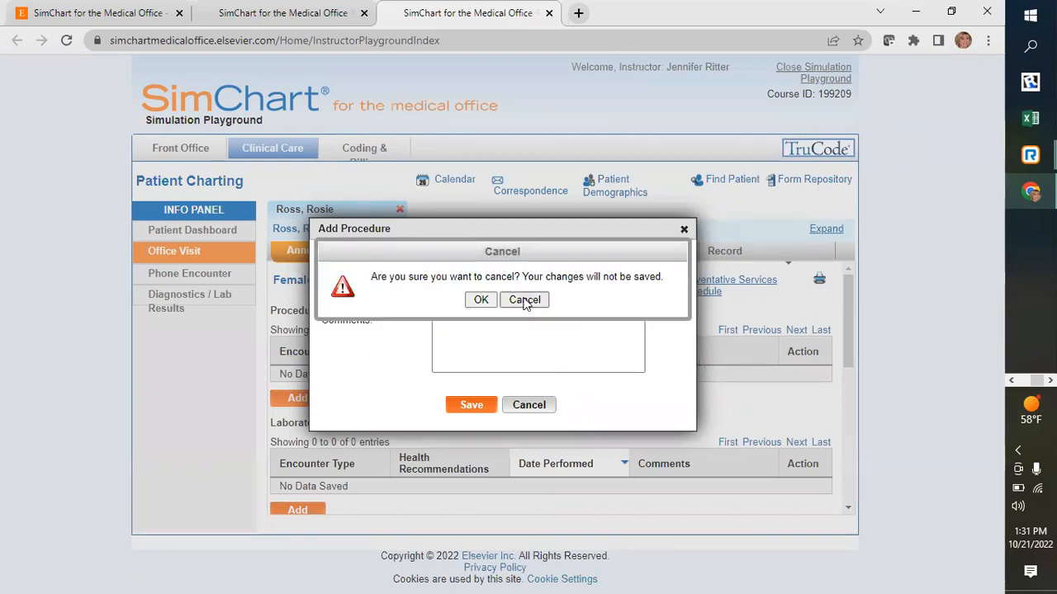
left_click(483, 300)
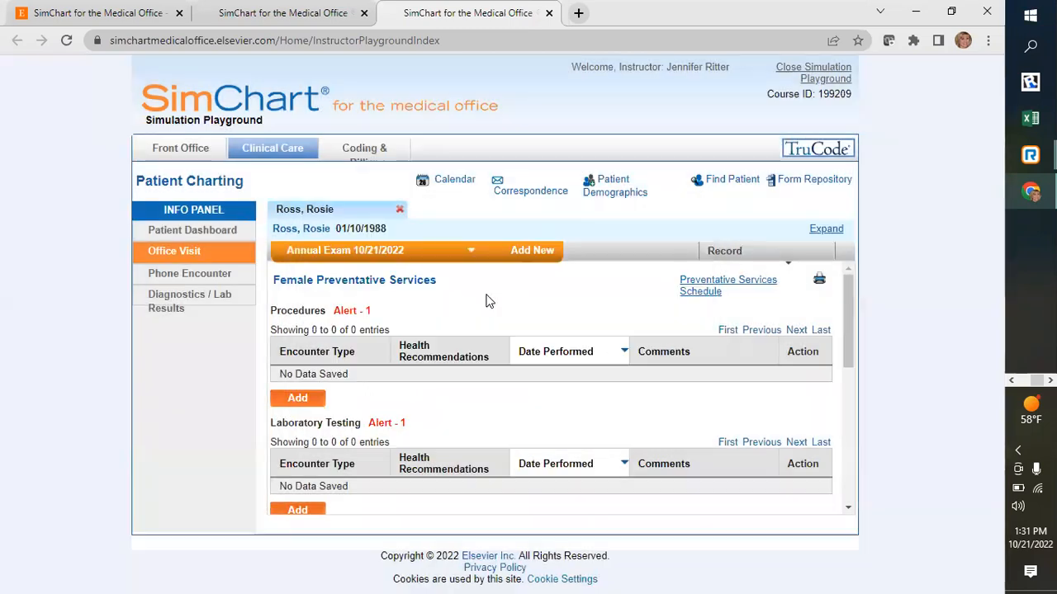
- Open the encounter's Progress Notes record and look over its fields
left_click(766, 256)
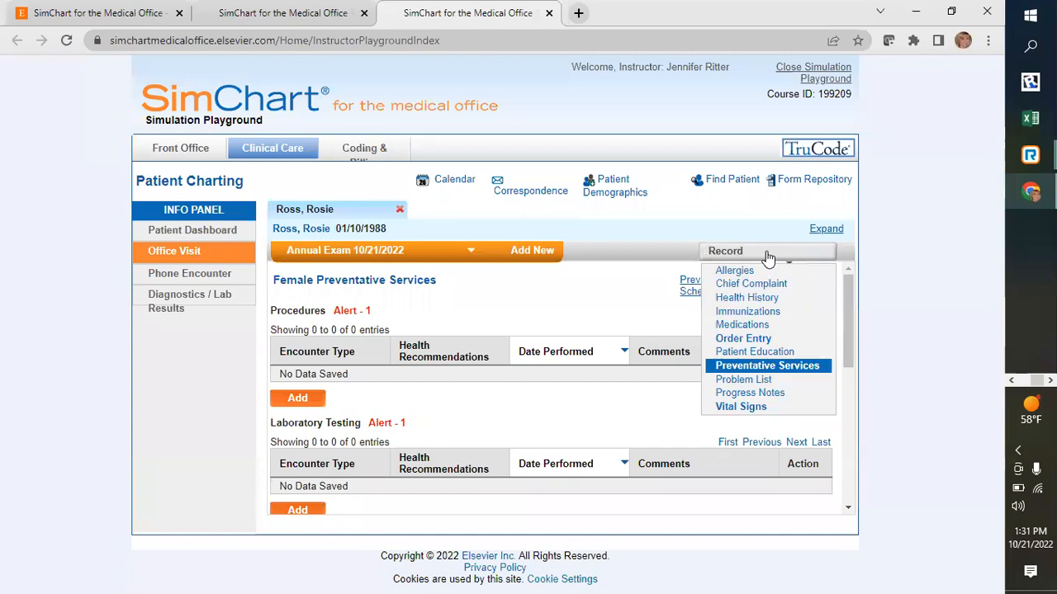
left_click(766, 394)
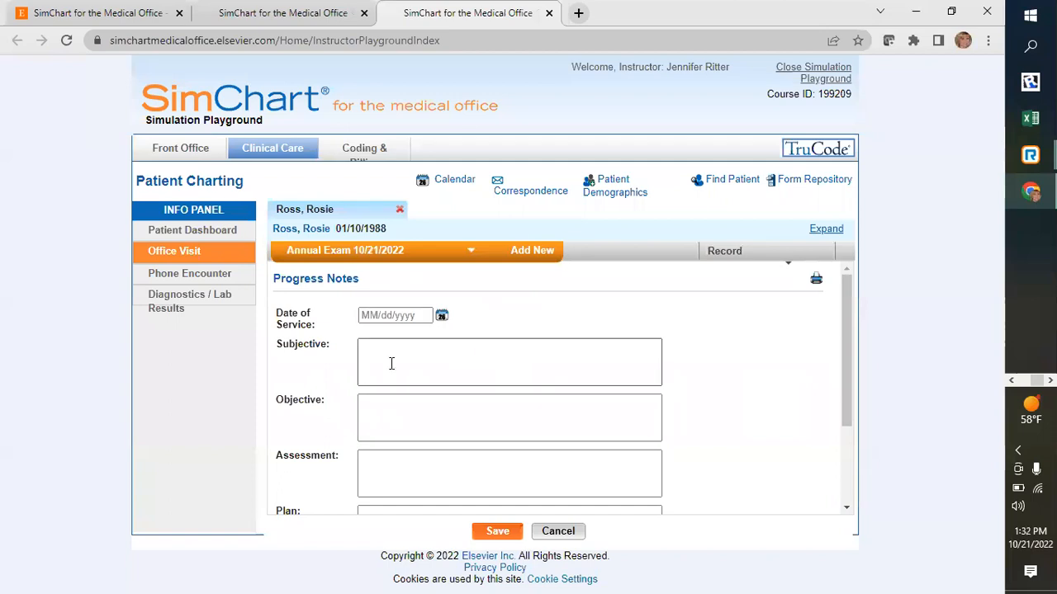
scroll(391, 363, "down", 1)
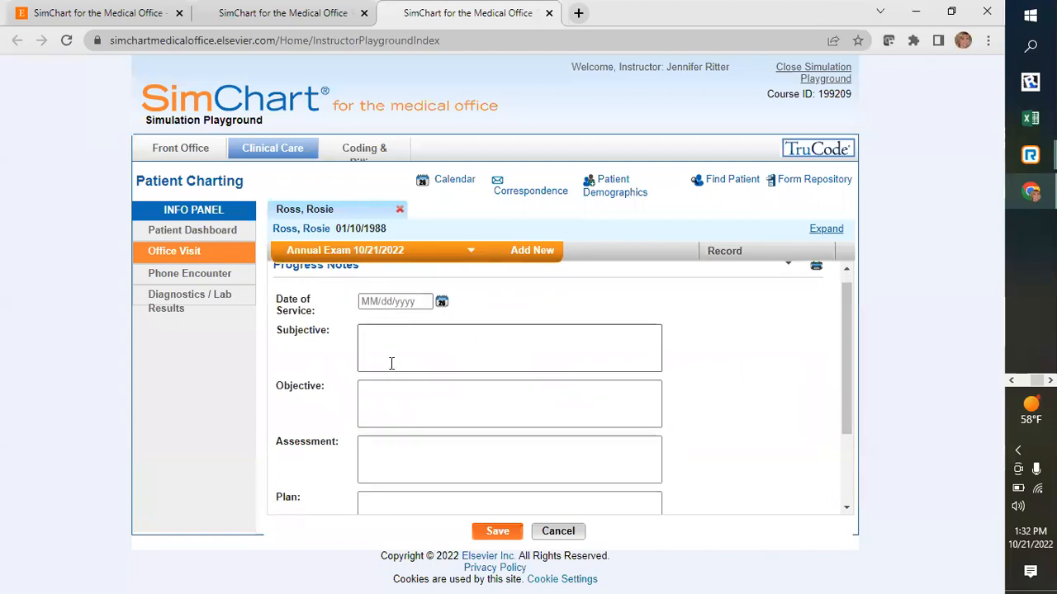
- Look over the rest of the Progress Notes form, down to the Evaluation and Entry By fields
scroll(392, 363, "down", 2)
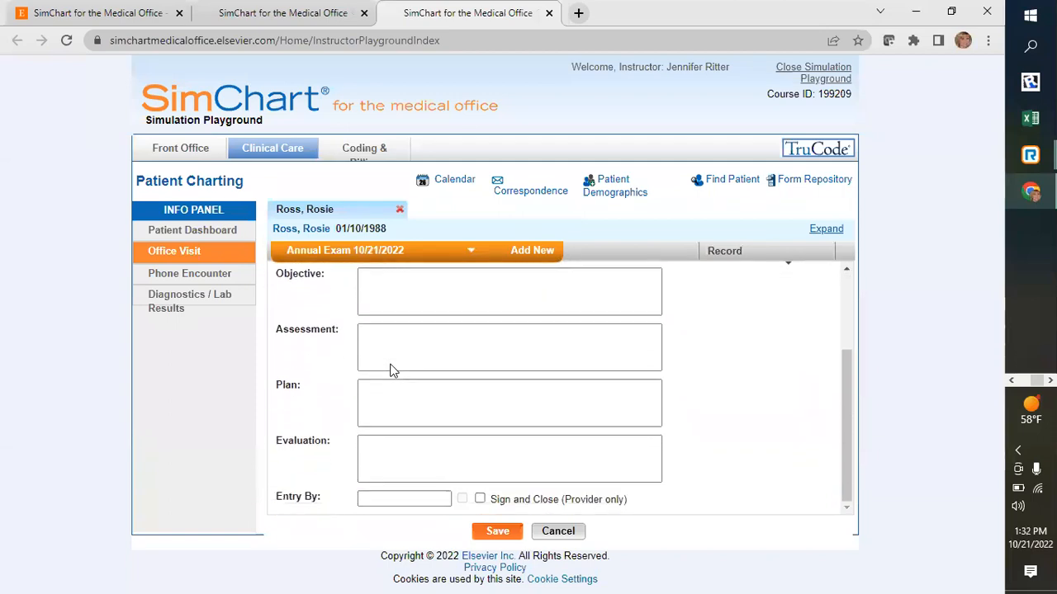
scroll(391, 368, "up", 3)
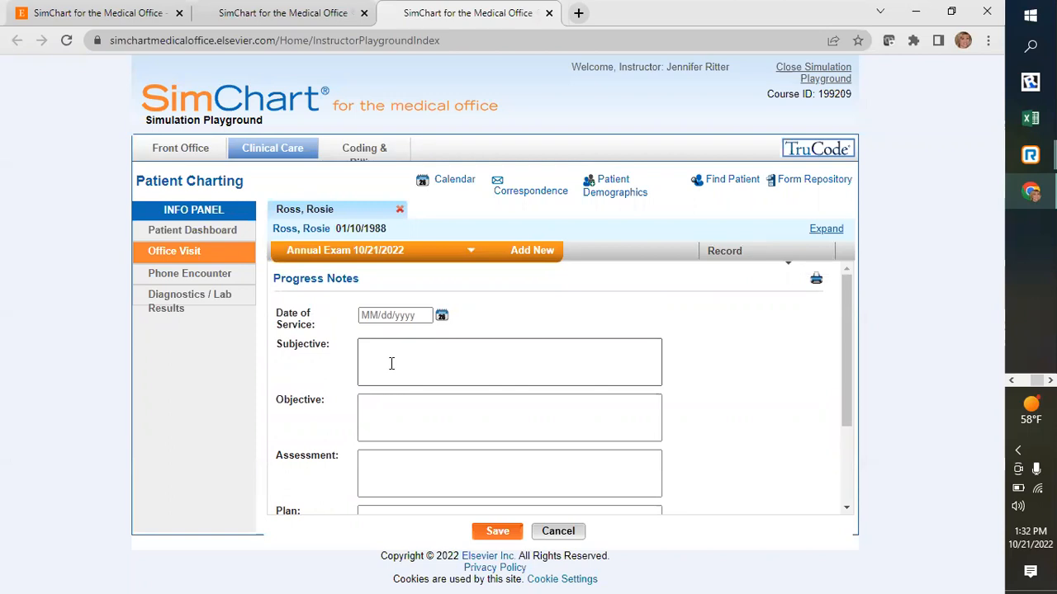
- Review the type options for a new entry in the patient's Diagnostics/Lab Results, trying Cardiology and Path/Lab, and discard the entry
left_click(213, 299)
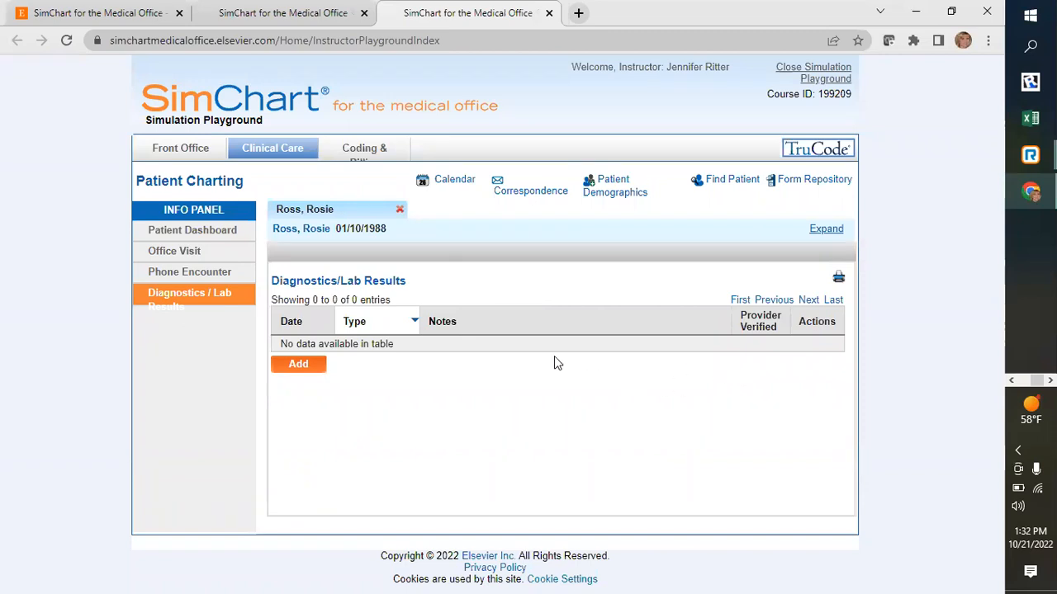
left_click(295, 367)
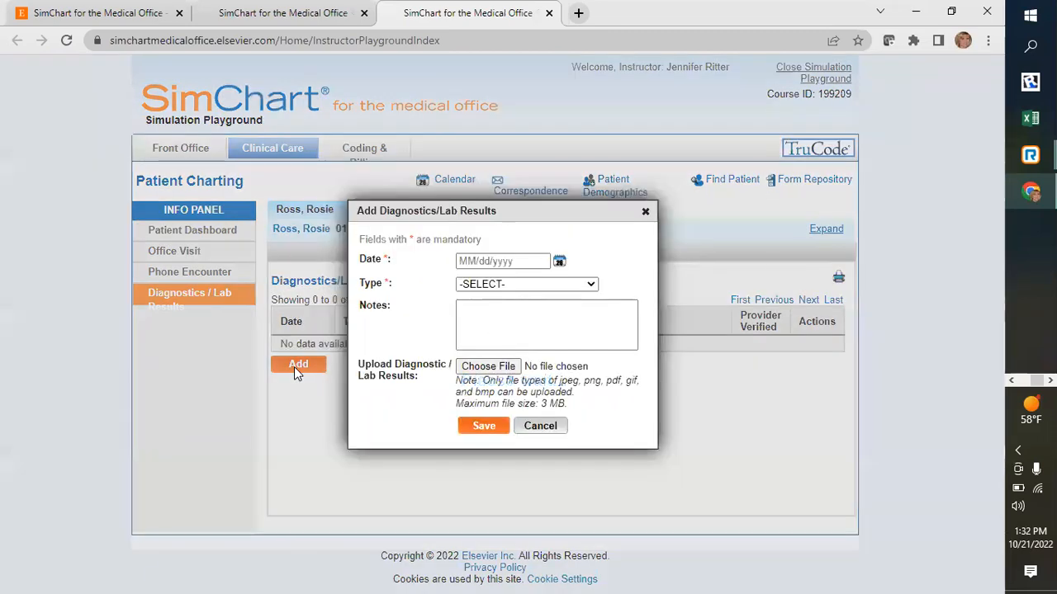
left_click(591, 285)
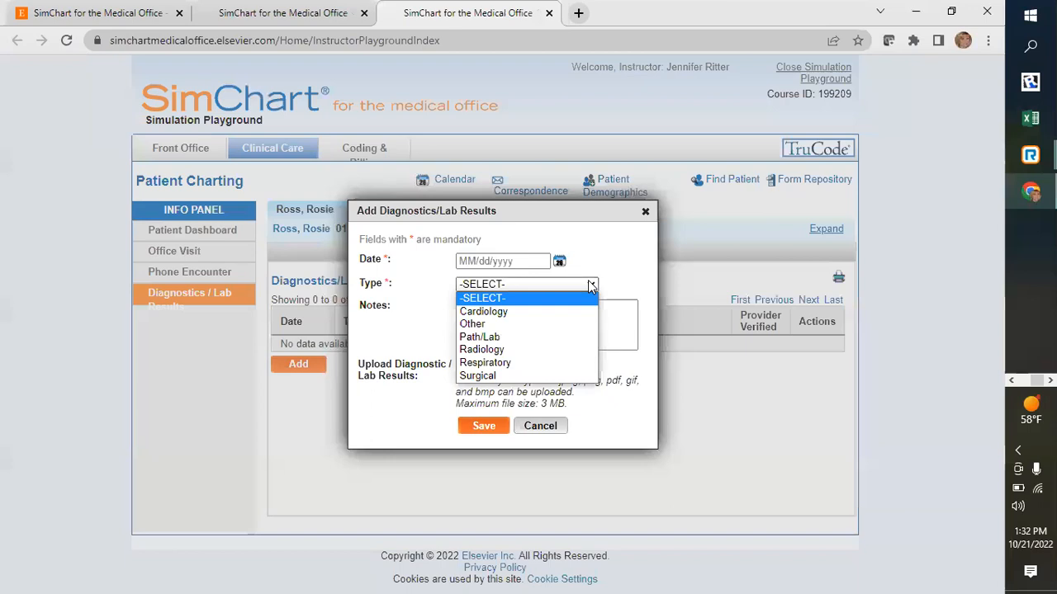
left_click(532, 312)
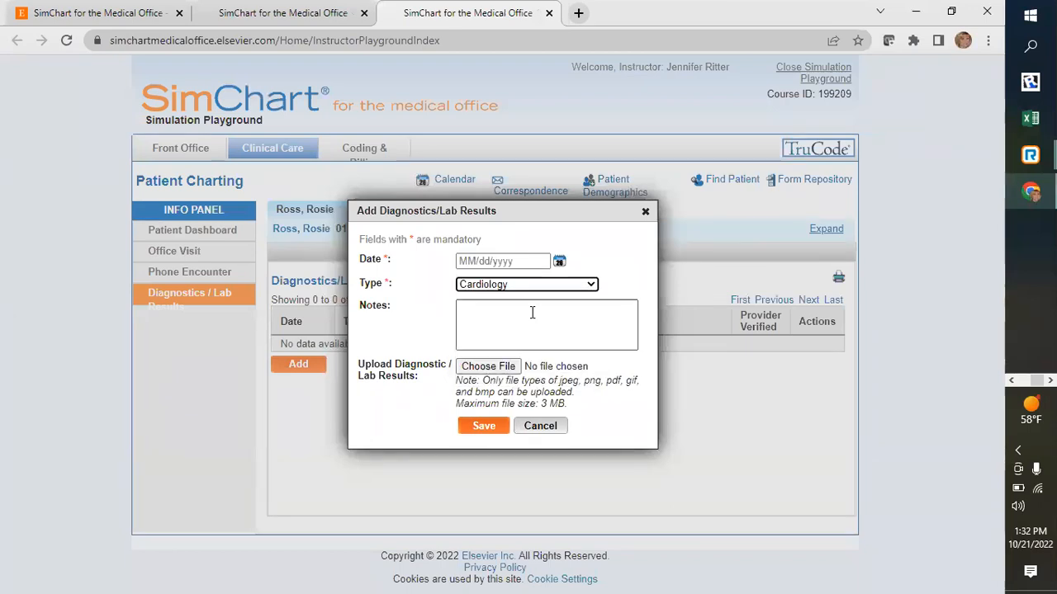
left_click(532, 312)
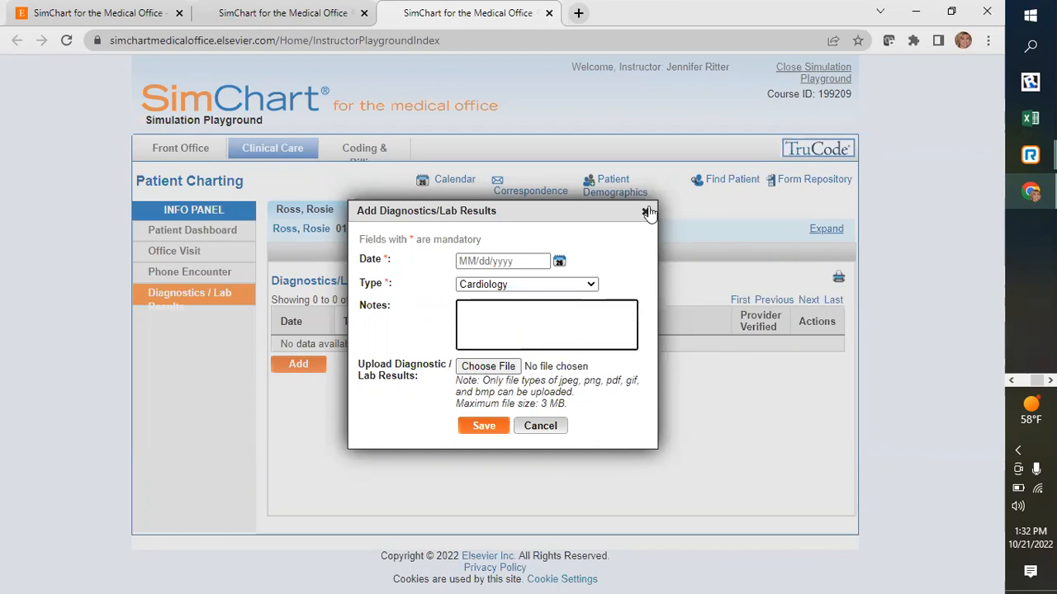
left_click(579, 286)
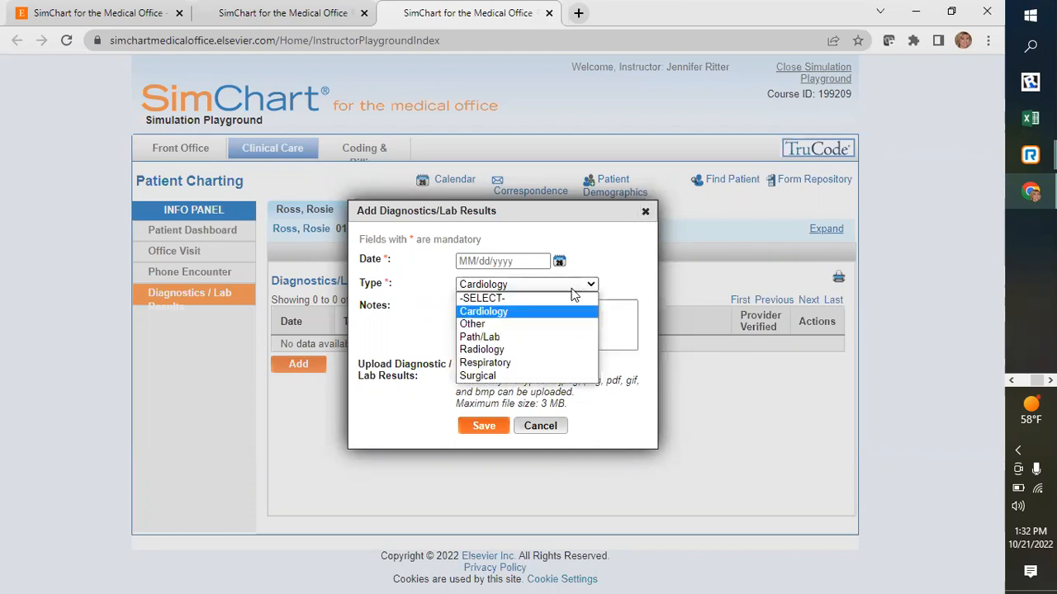
left_click(526, 340)
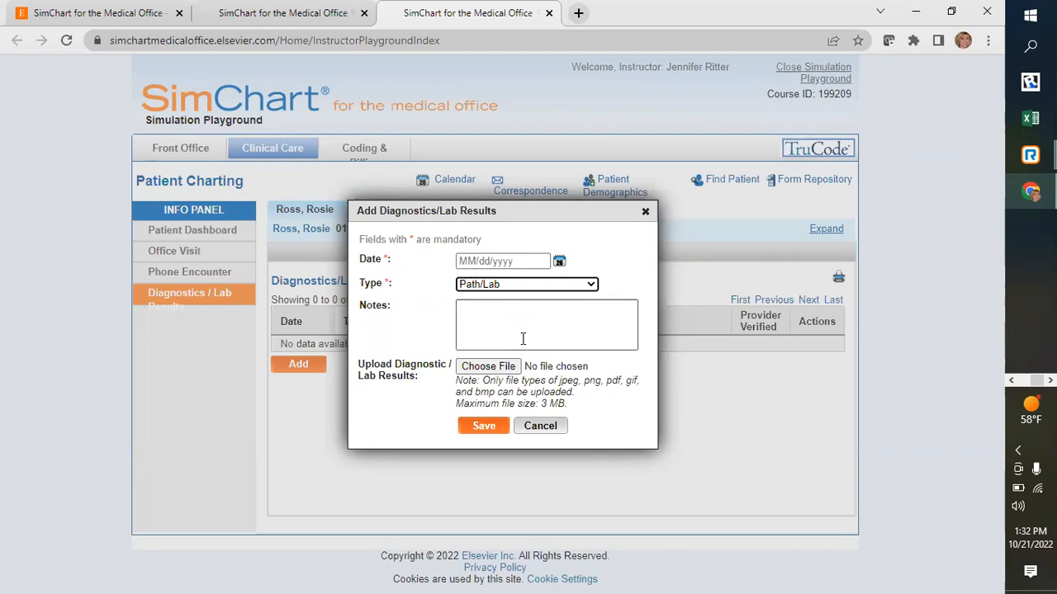
left_click(643, 212)
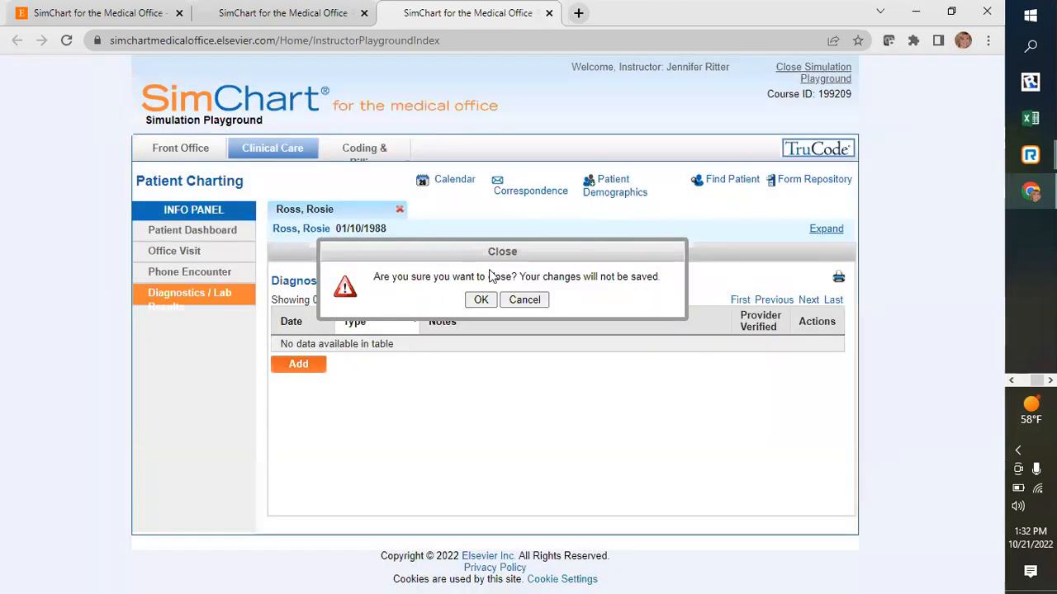
left_click(482, 302)
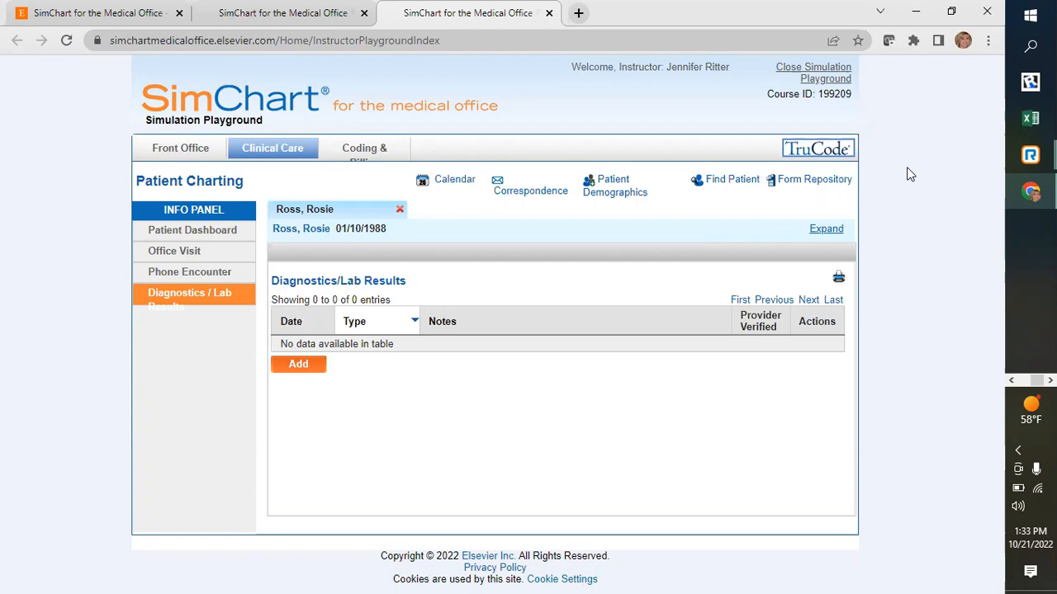
left_click(600, 577)
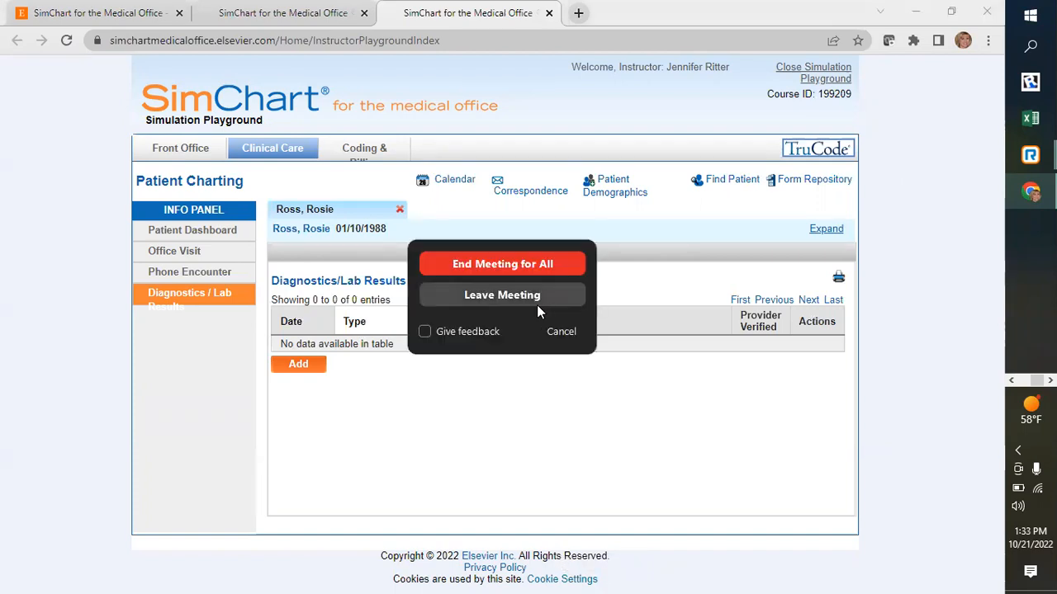